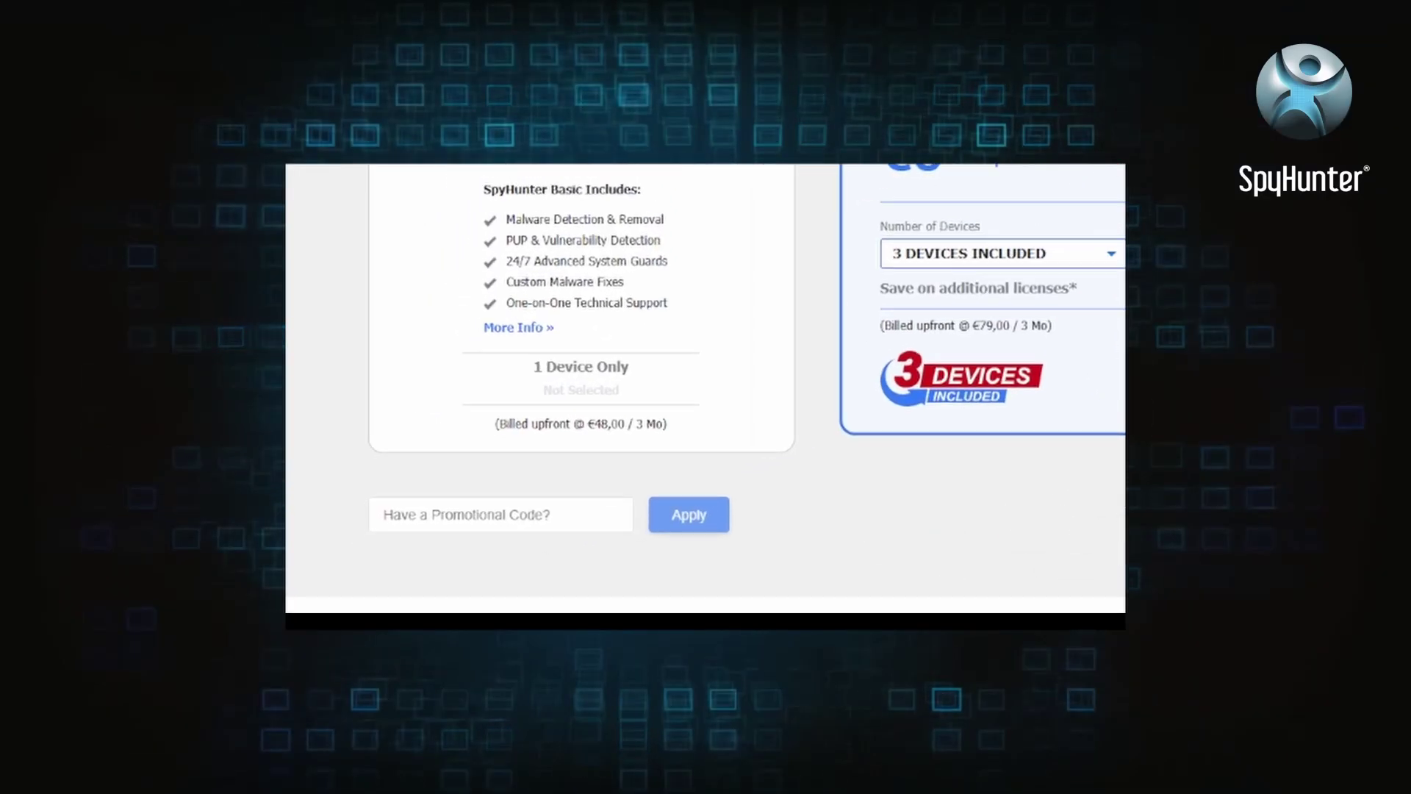
Step: Start the SpyHunter installer download and save it to the Downloads\Installs\SpyHunter folder
type("HT")
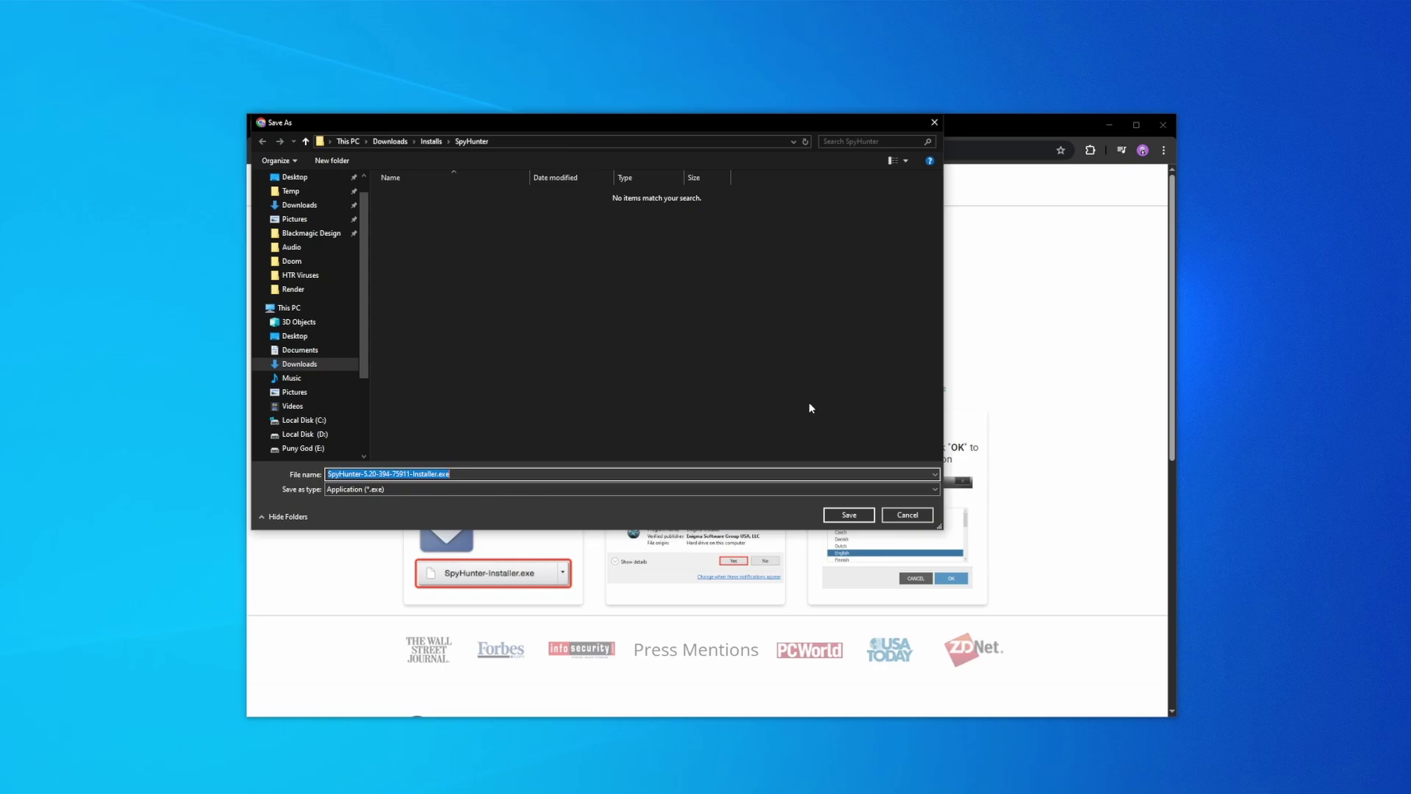
Step: Save and install SpyHunter, then start buying the full version and enter the buyer's name and e-mail
left_click(864, 514)
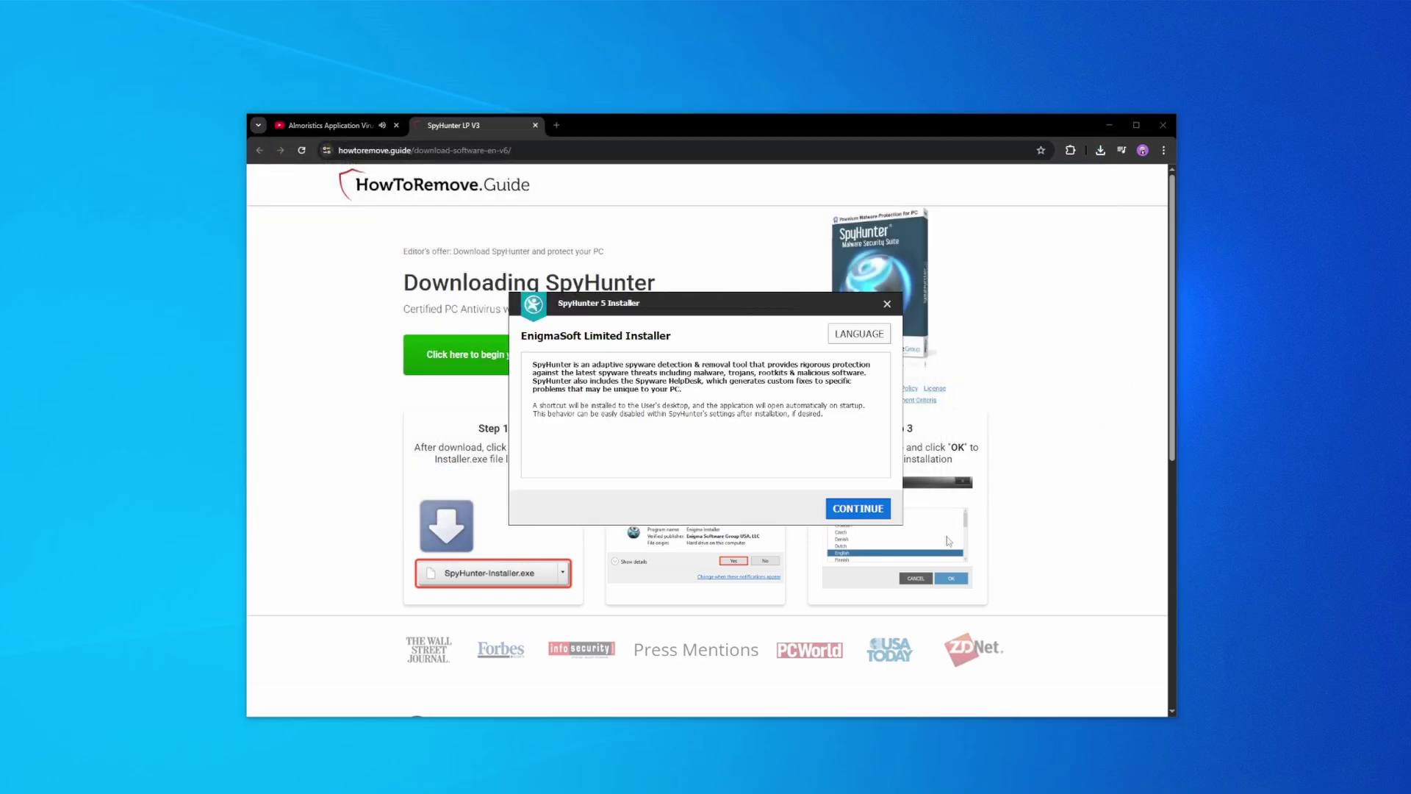
left_click(837, 508)
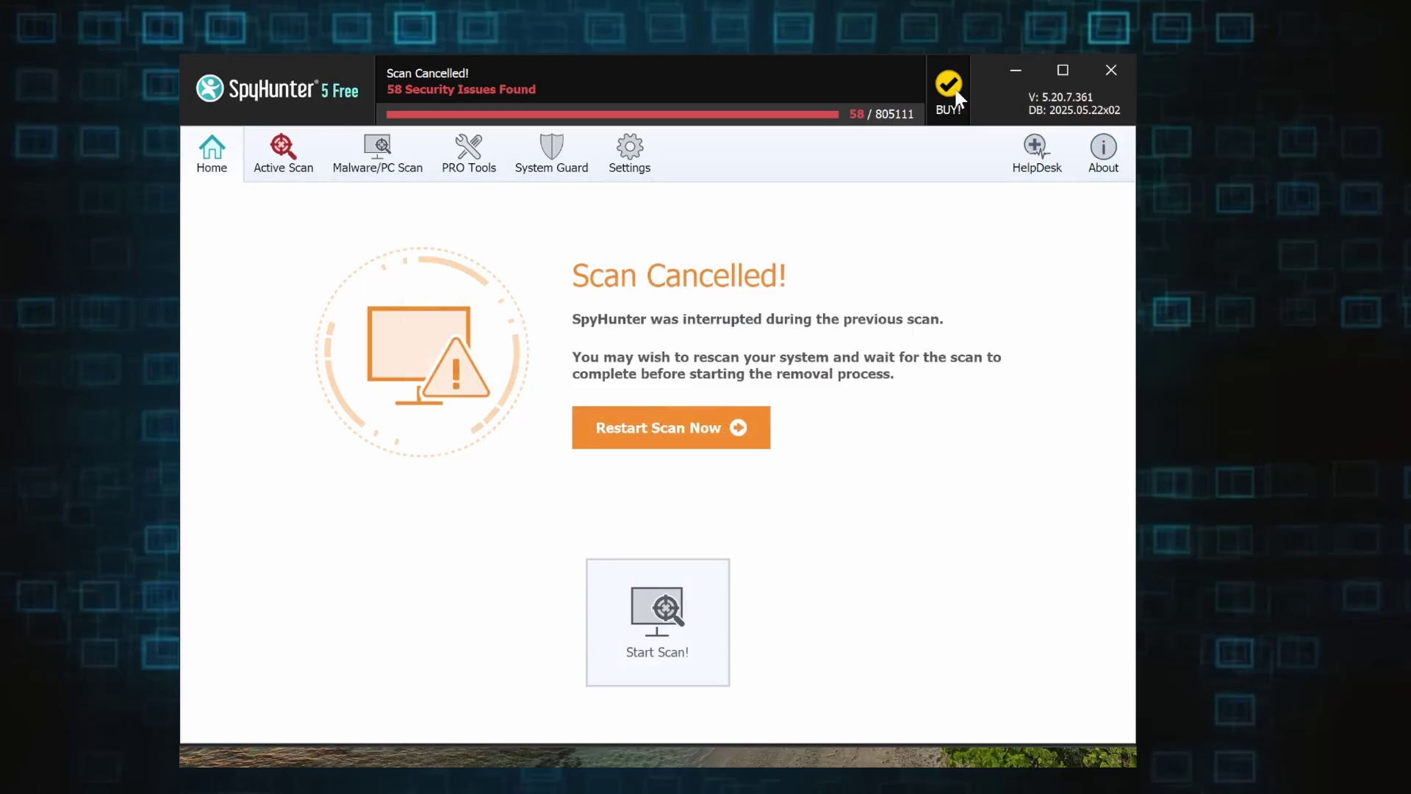
left_click(954, 96)
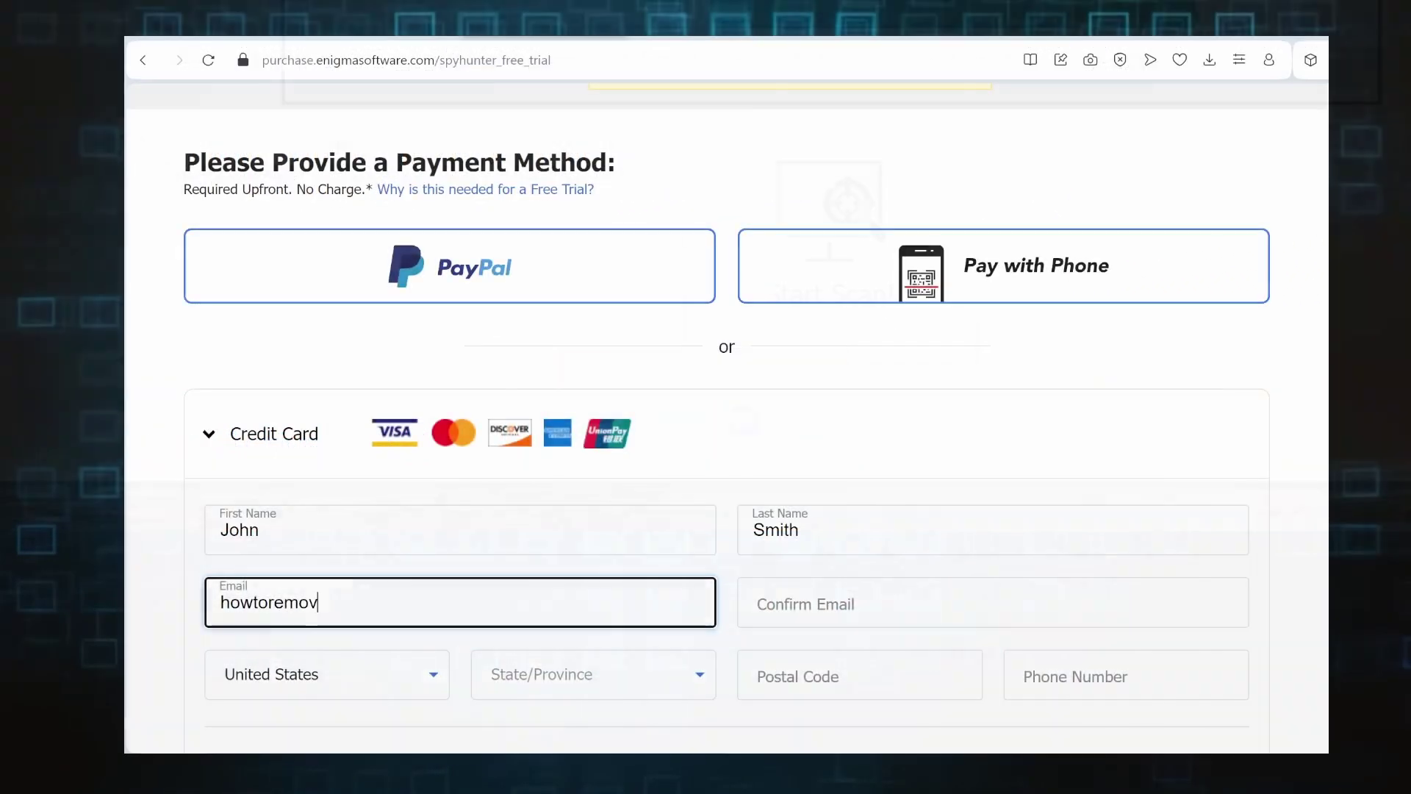
type("e")
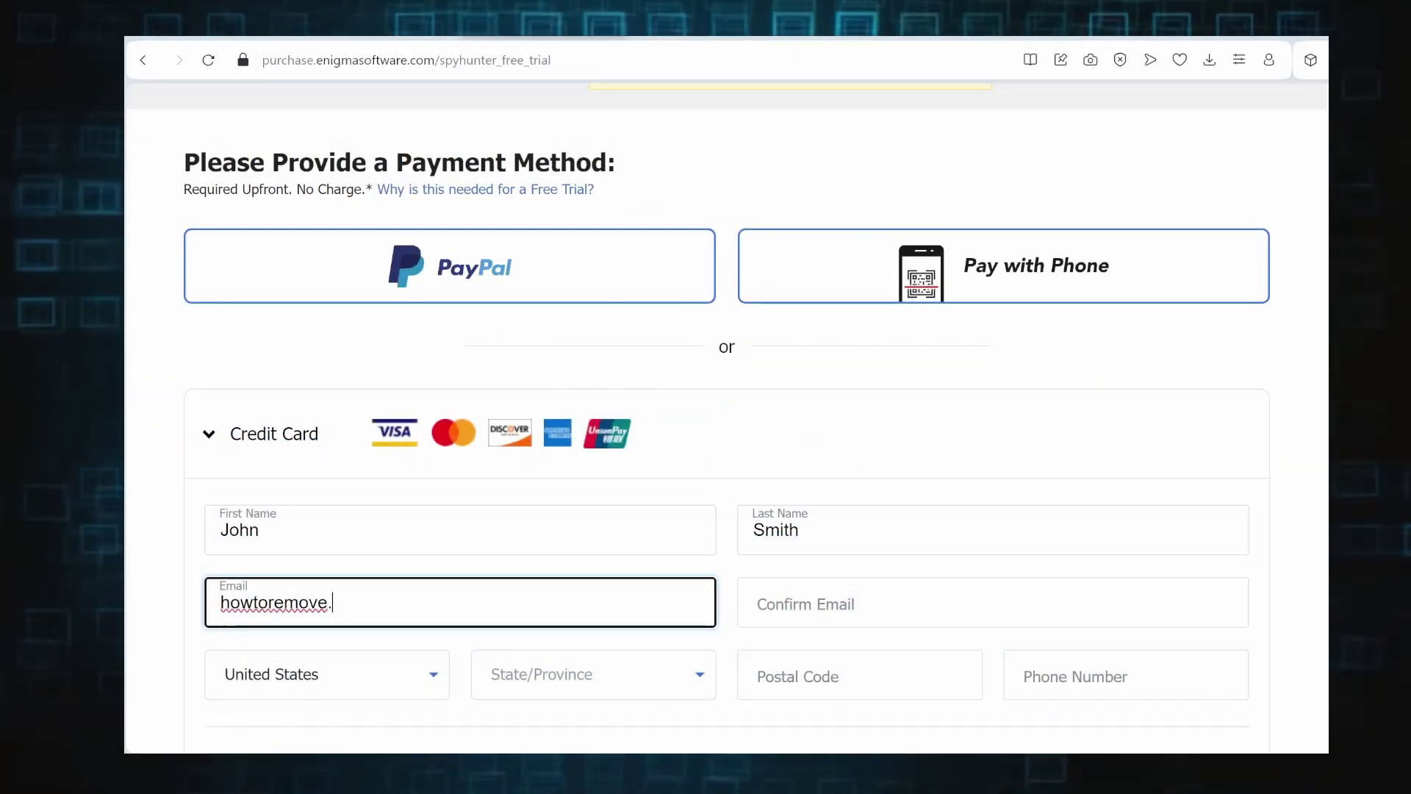
type(".guide")
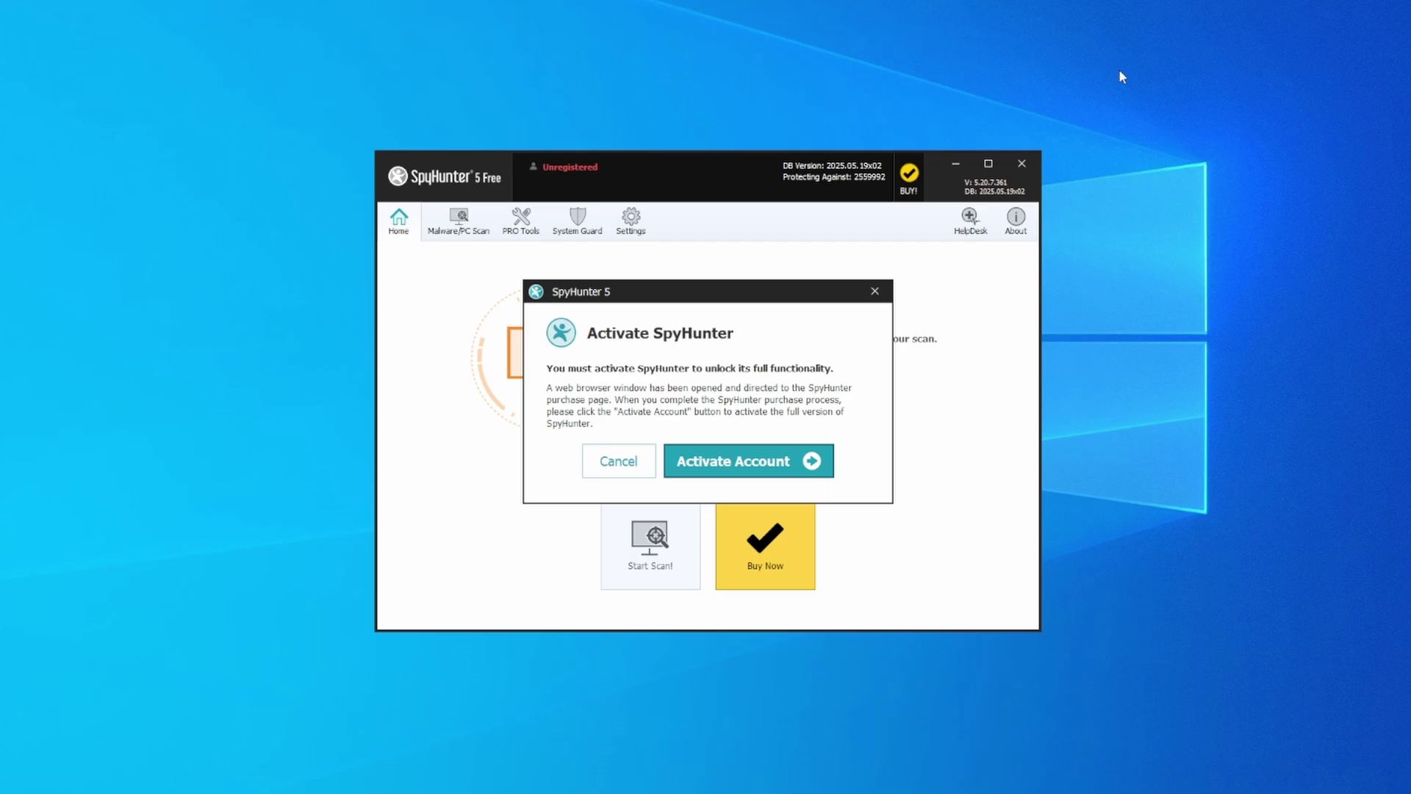
Step: Activate the account and apply coupon HTRG15 for 15% off SpyHunter 5 Pro (€67,15)
left_click(740, 469)
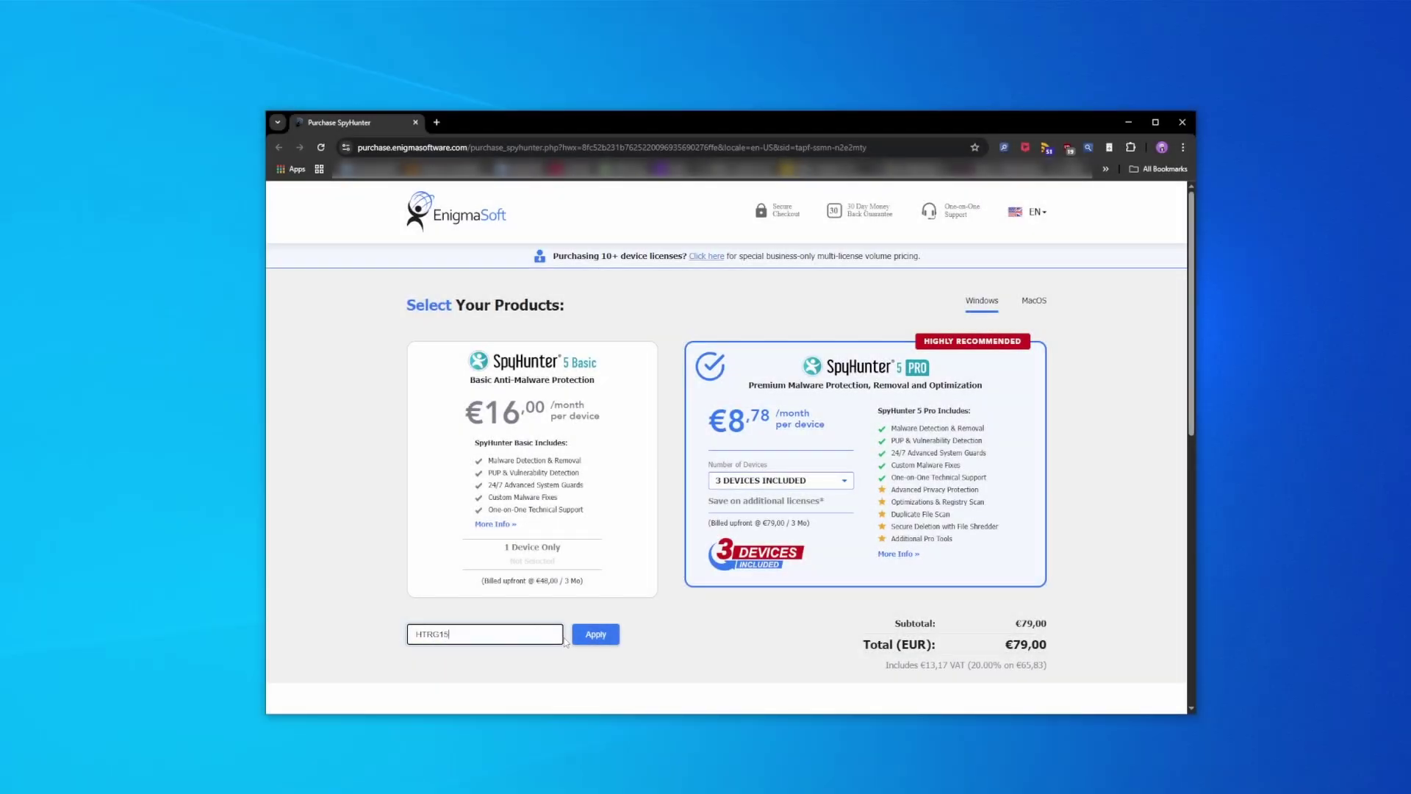
left_click(594, 633)
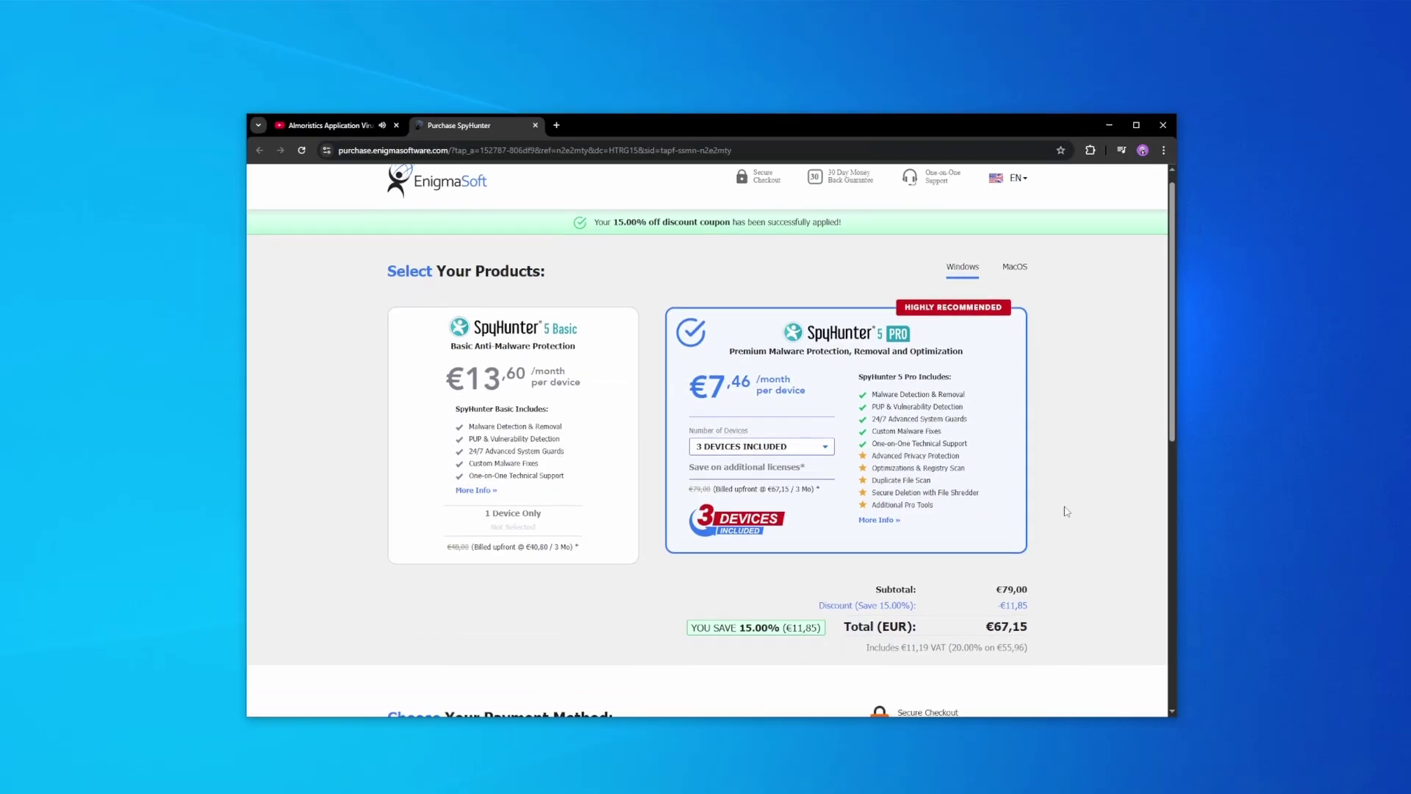
scroll(1061, 504, "down", 5)
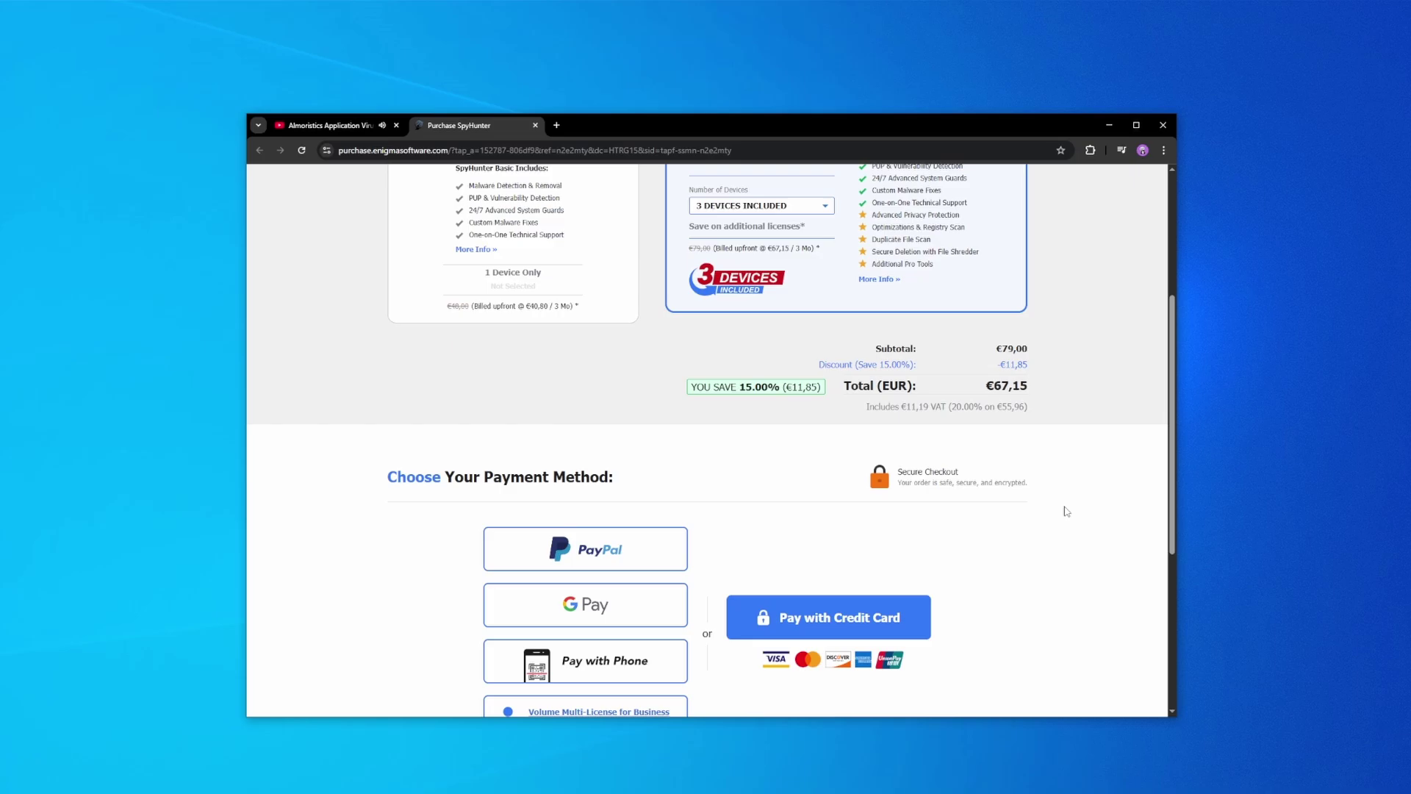
scroll(1063, 505, "down", 2)
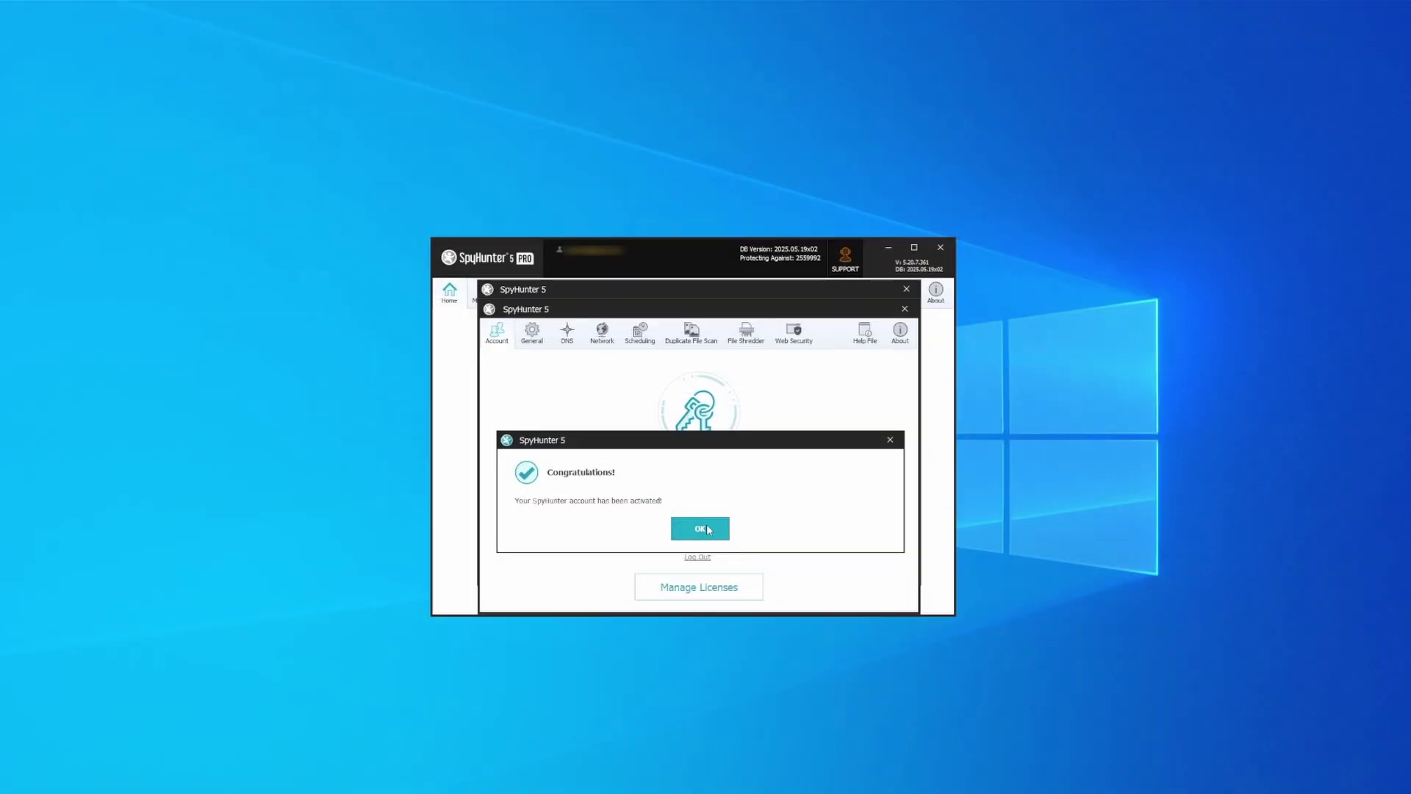
Step: Run a full SpyHunter scan and fix all 33 detected issues with every object selected
left_click(709, 529)
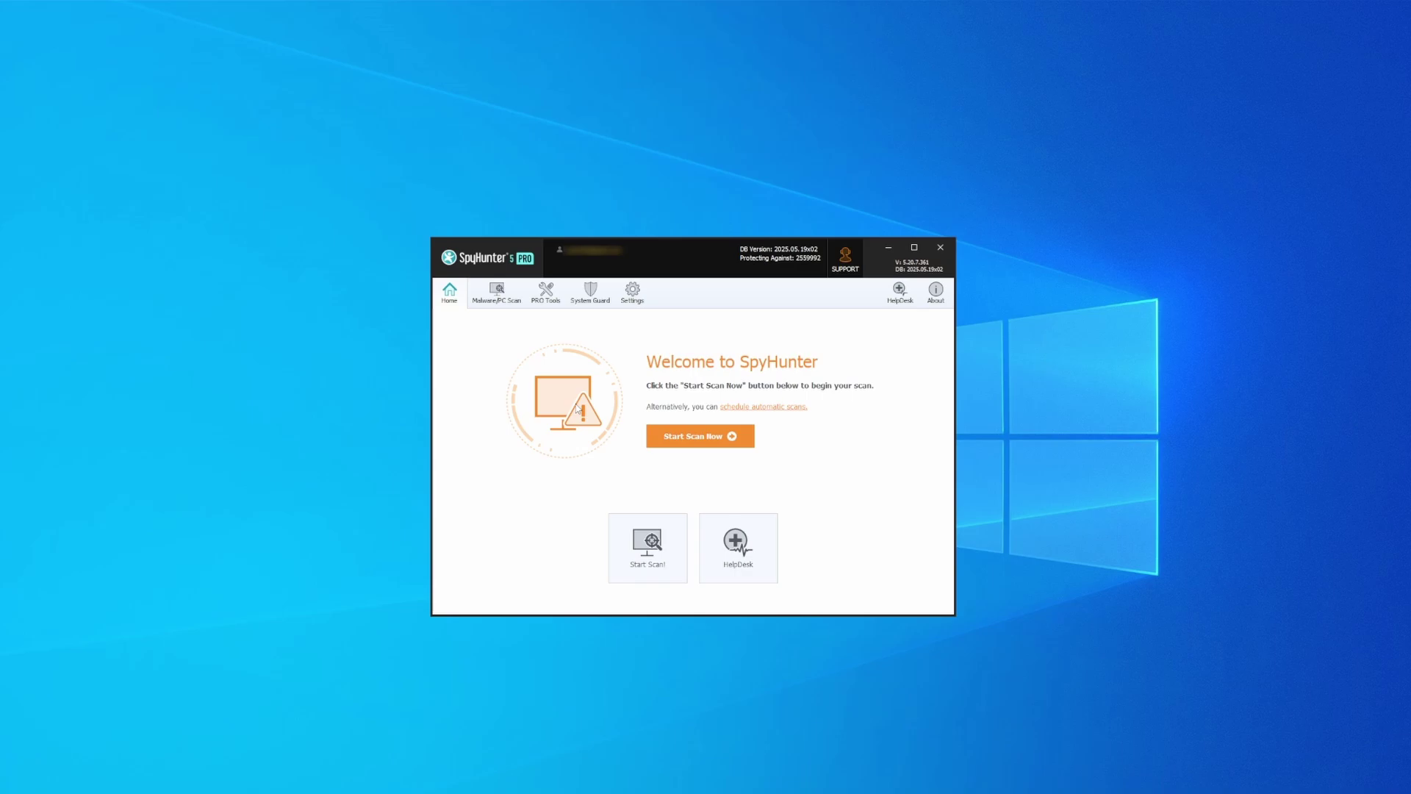
left_click(702, 439)
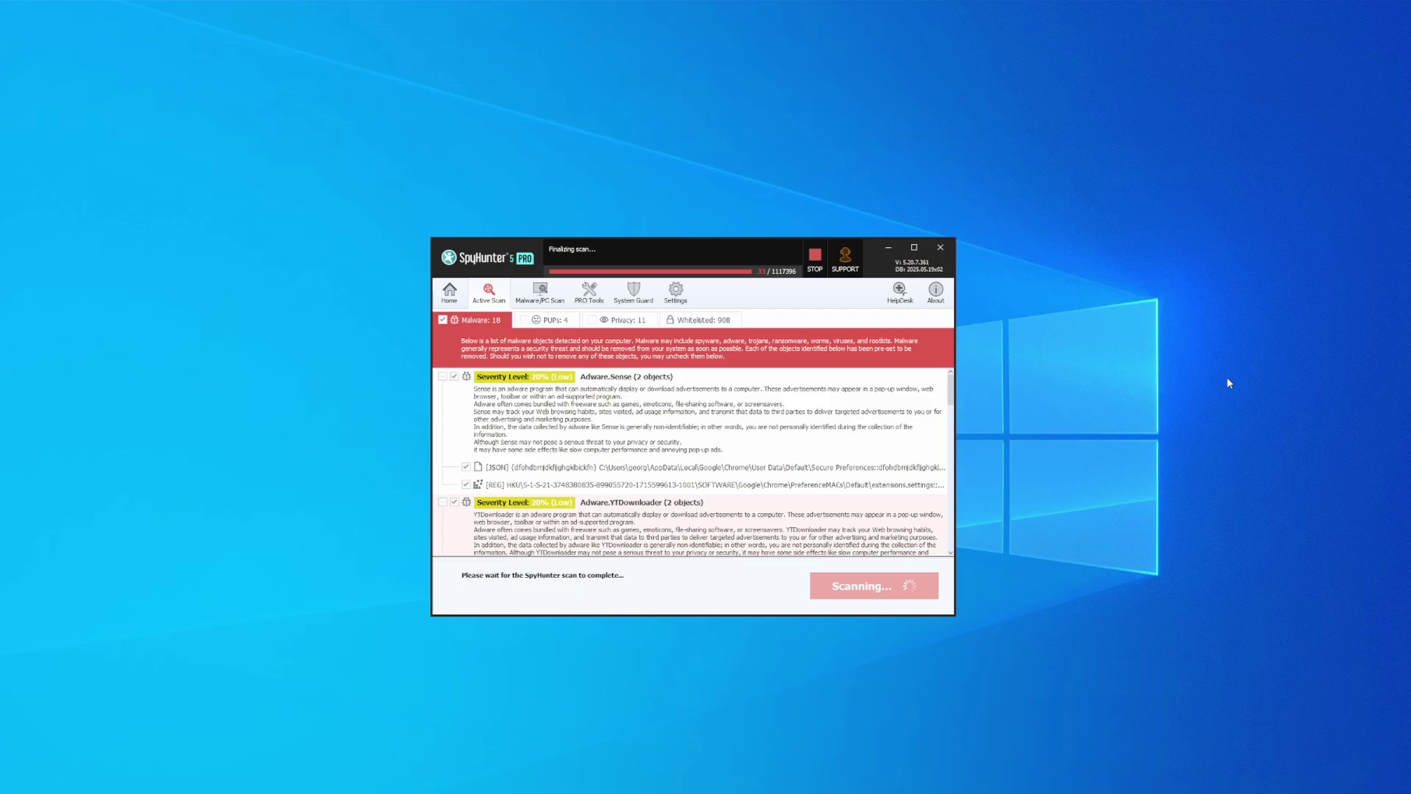
left_click(868, 592)
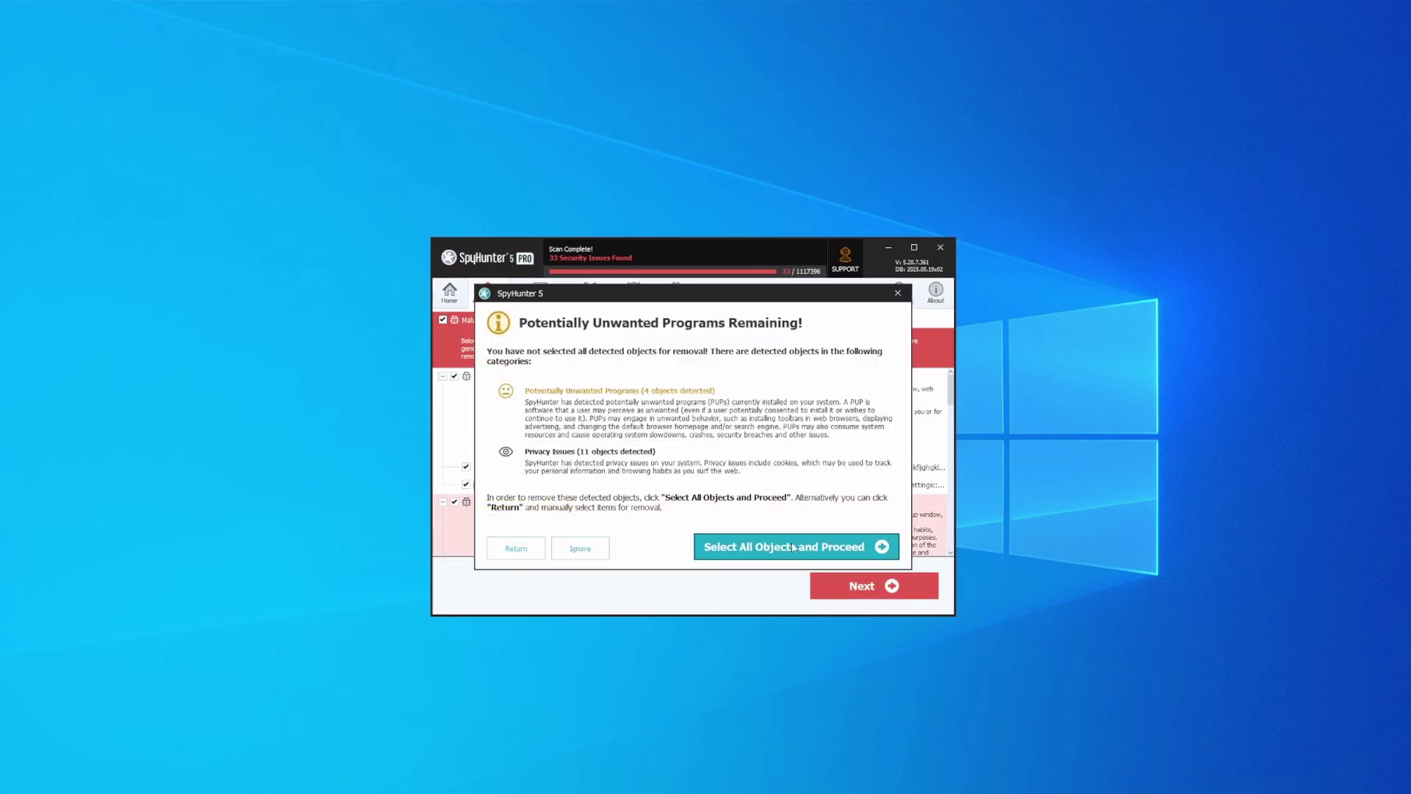
left_click(794, 547)
left_click(891, 592)
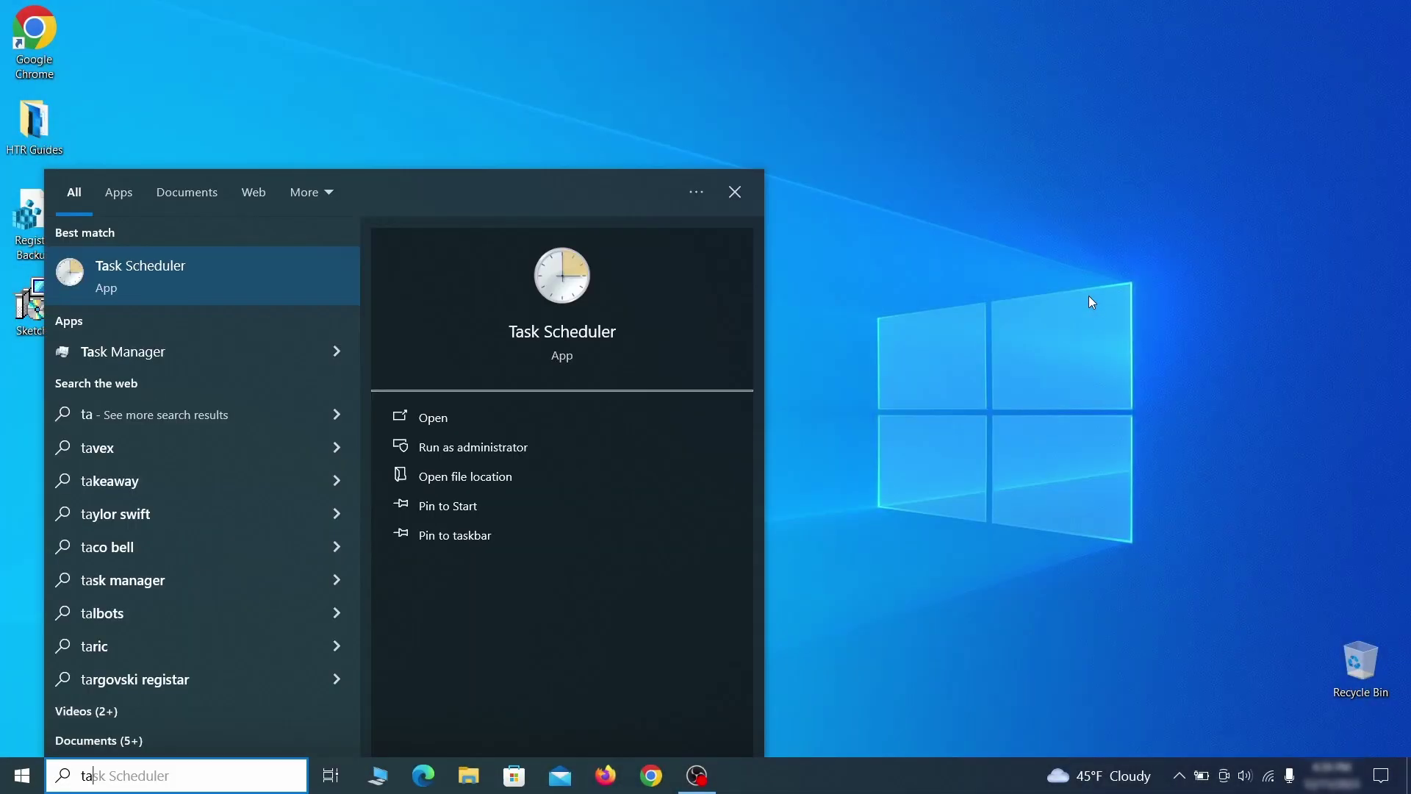
Step: Open Task Scheduler and review the suspicious task's Triggers and Actions in its properties
type("sk sche")
type("dul")
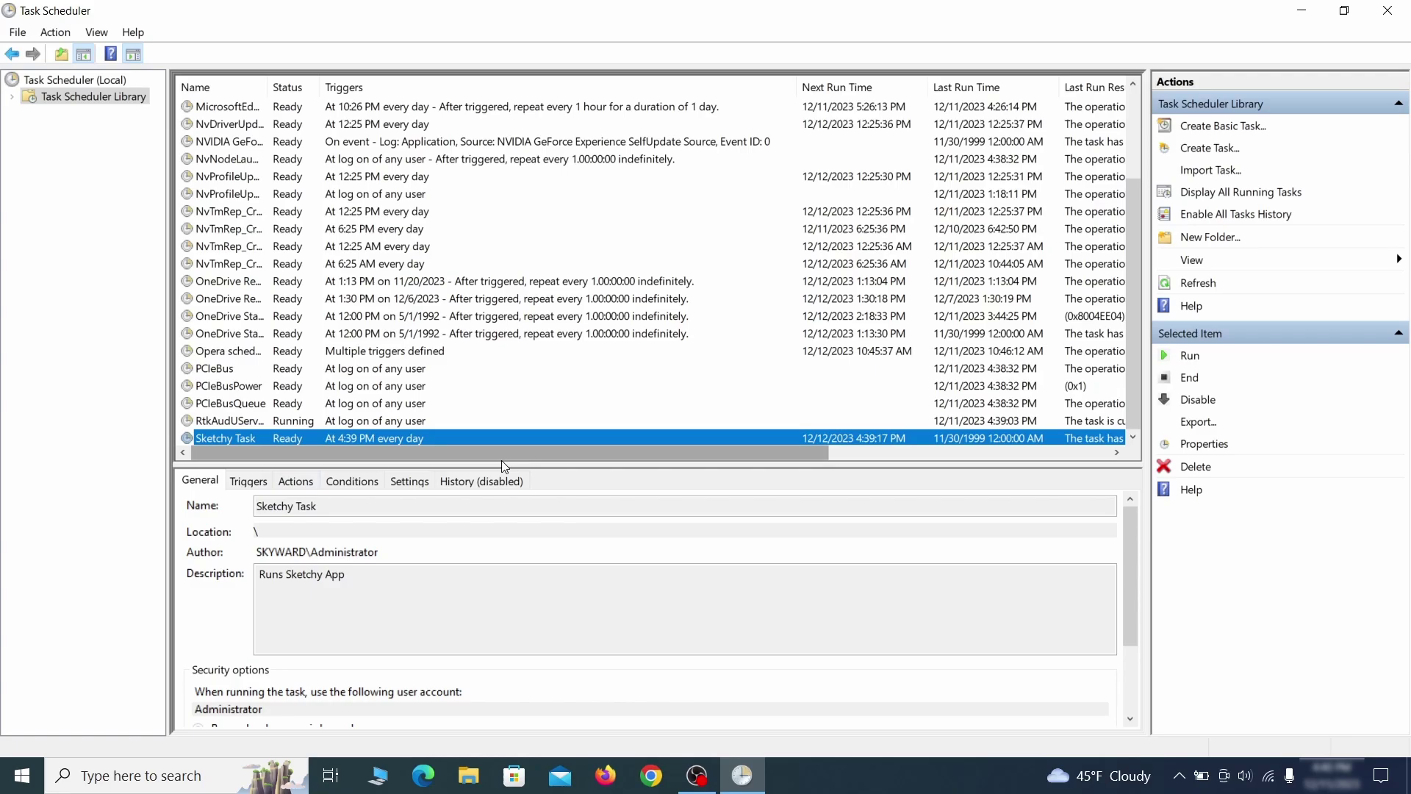
right_click(373, 437)
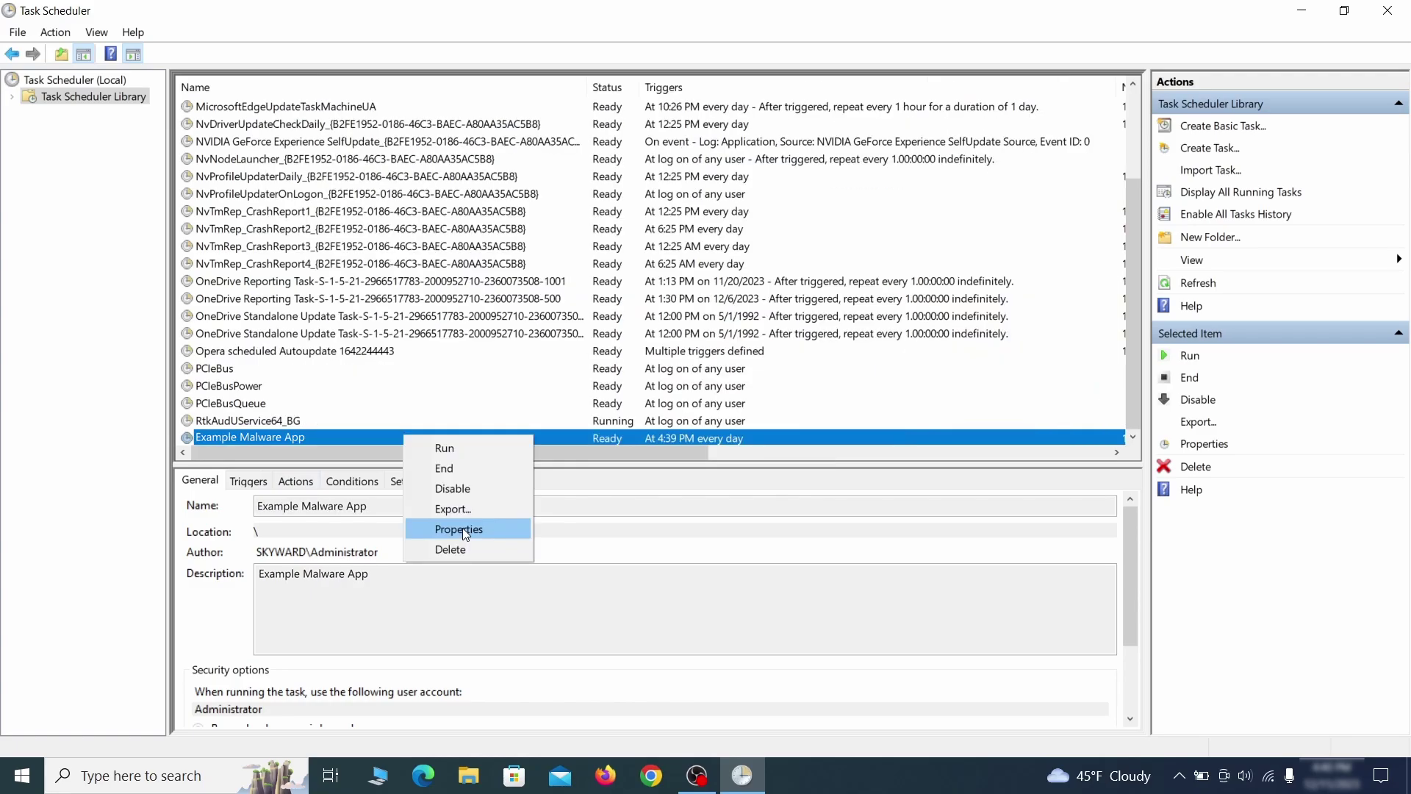
left_click(461, 527)
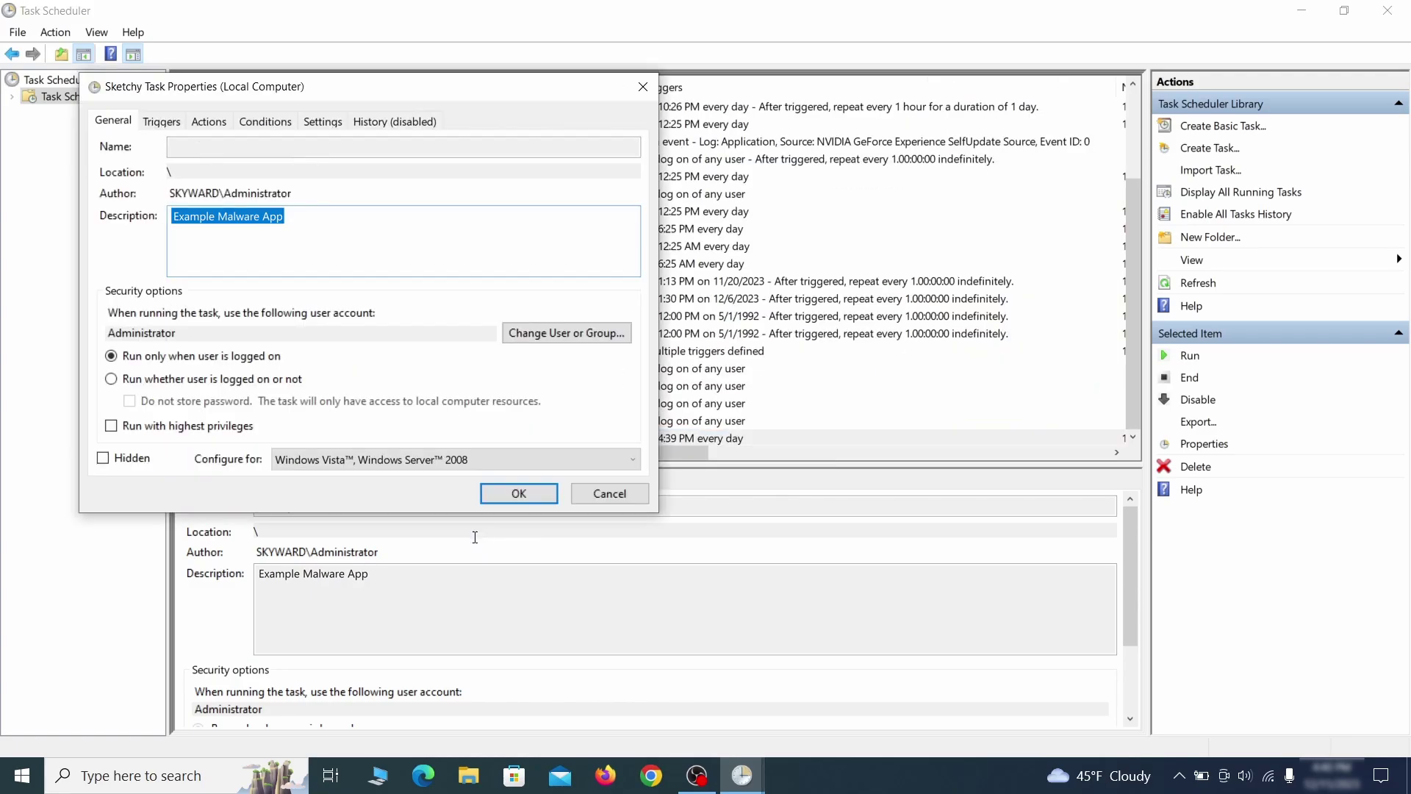
left_click(160, 121)
left_click(209, 122)
key("Escape")
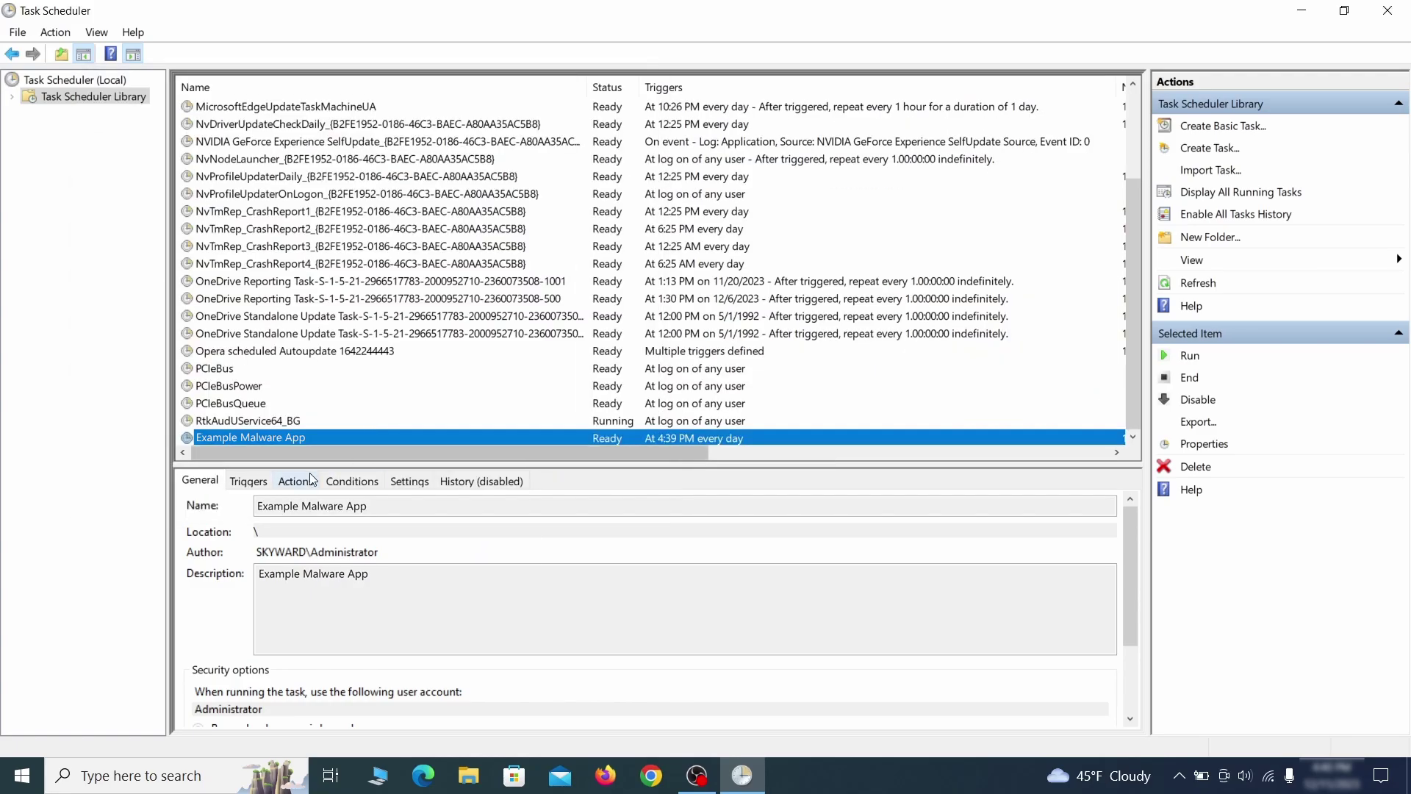
Step: Delete the Example Malware App scheduled task
right_click(453, 437)
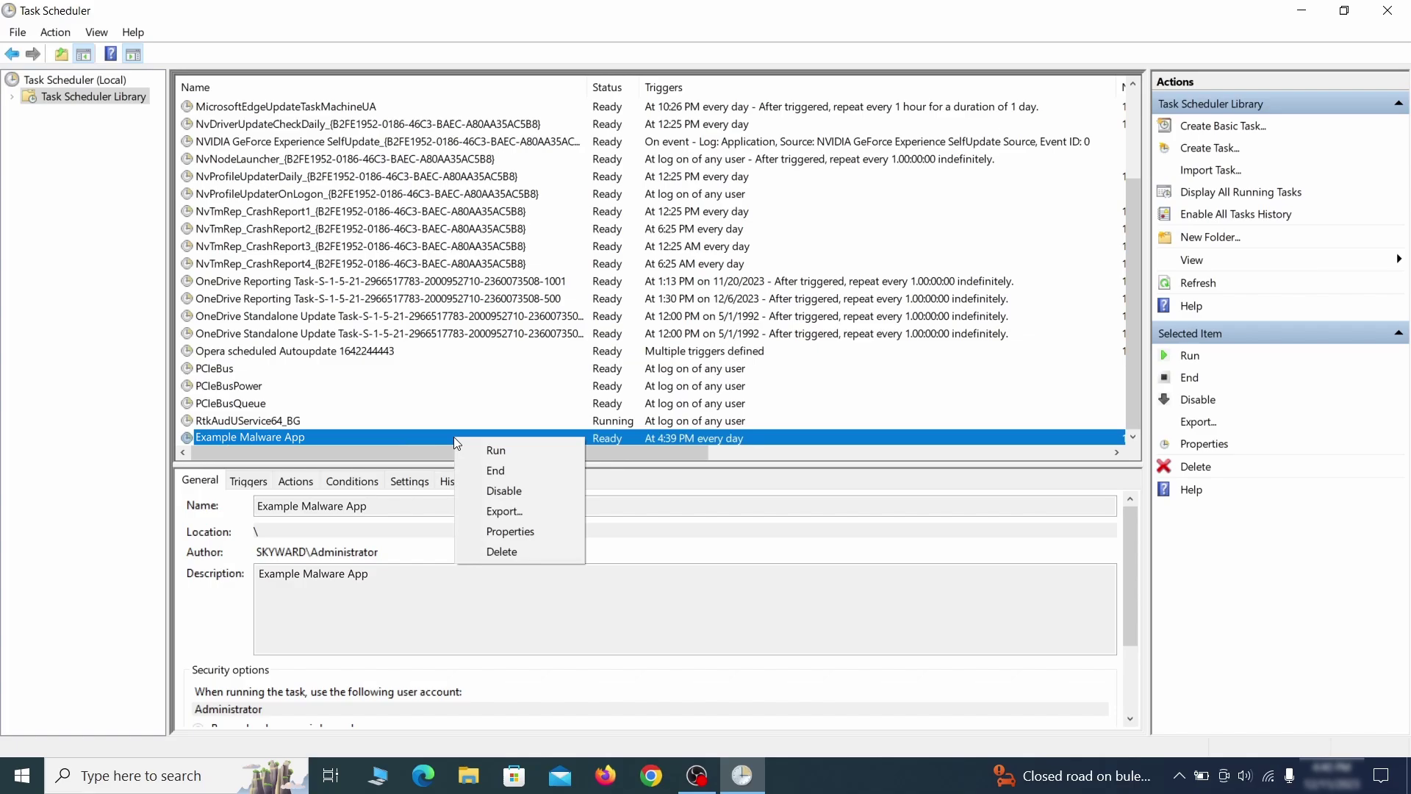
left_click(502, 551)
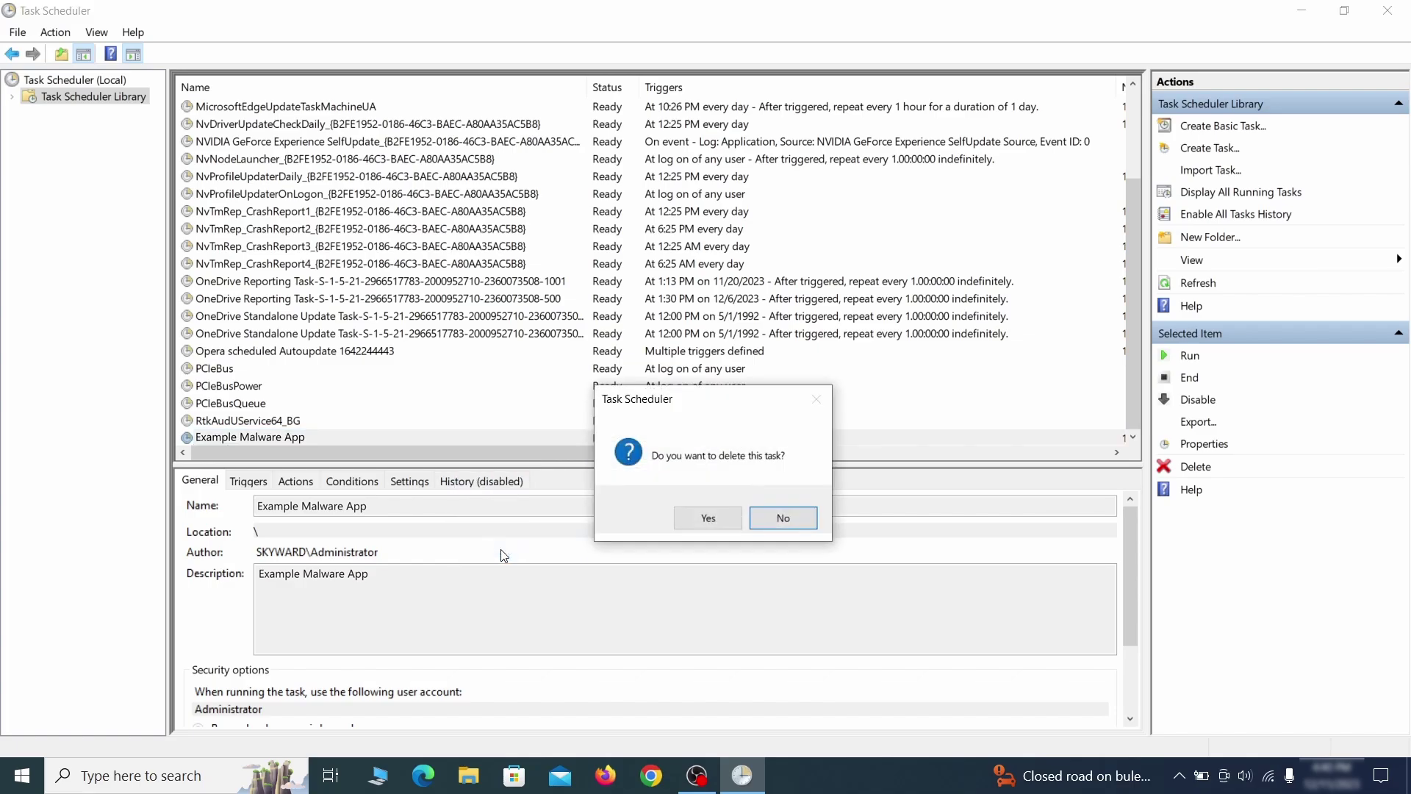
left_click(708, 521)
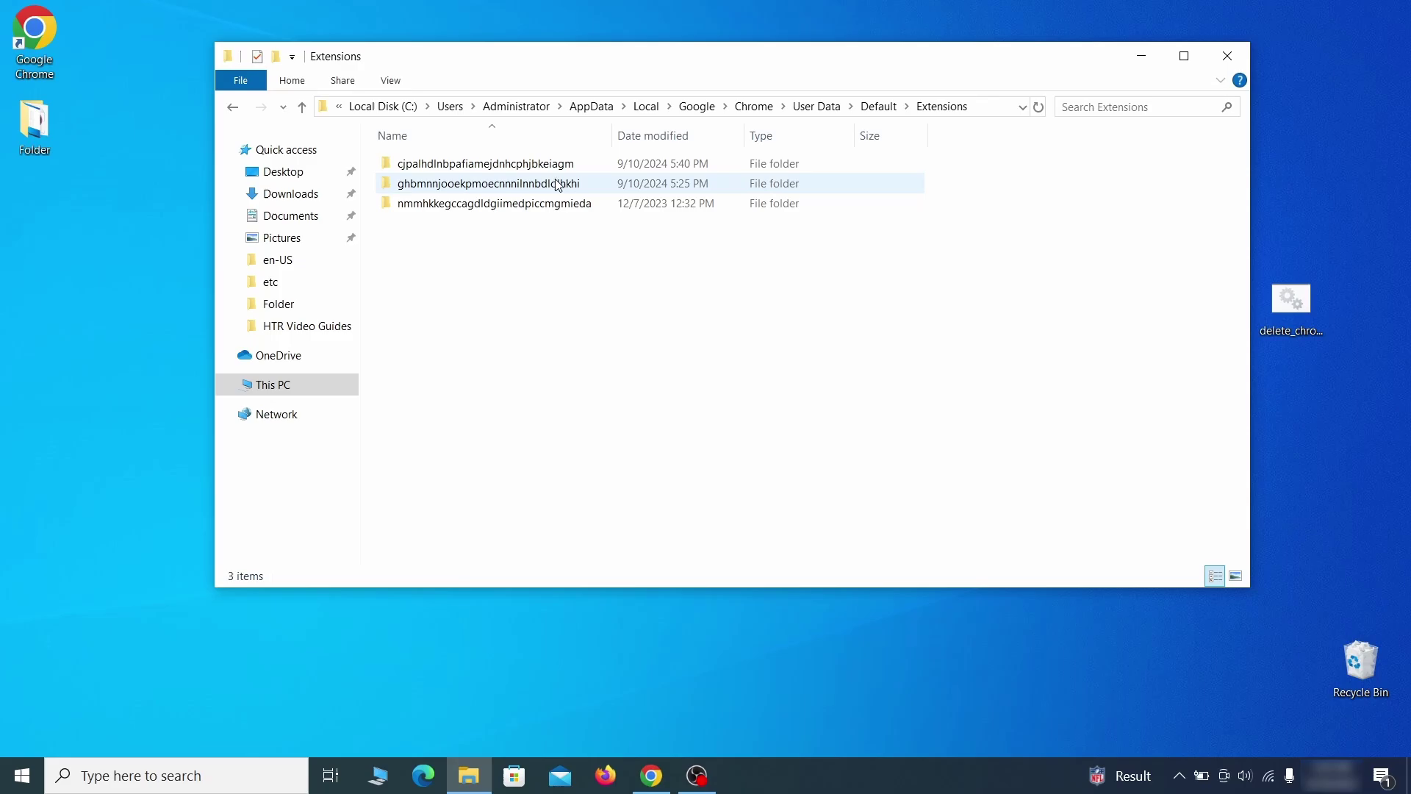
Step: Delete the three folders in Chrome's Extensions folder and repair the corrupted uBlock Origin extension
left_click_drag(523, 241, 583, 163)
right_click(592, 174)
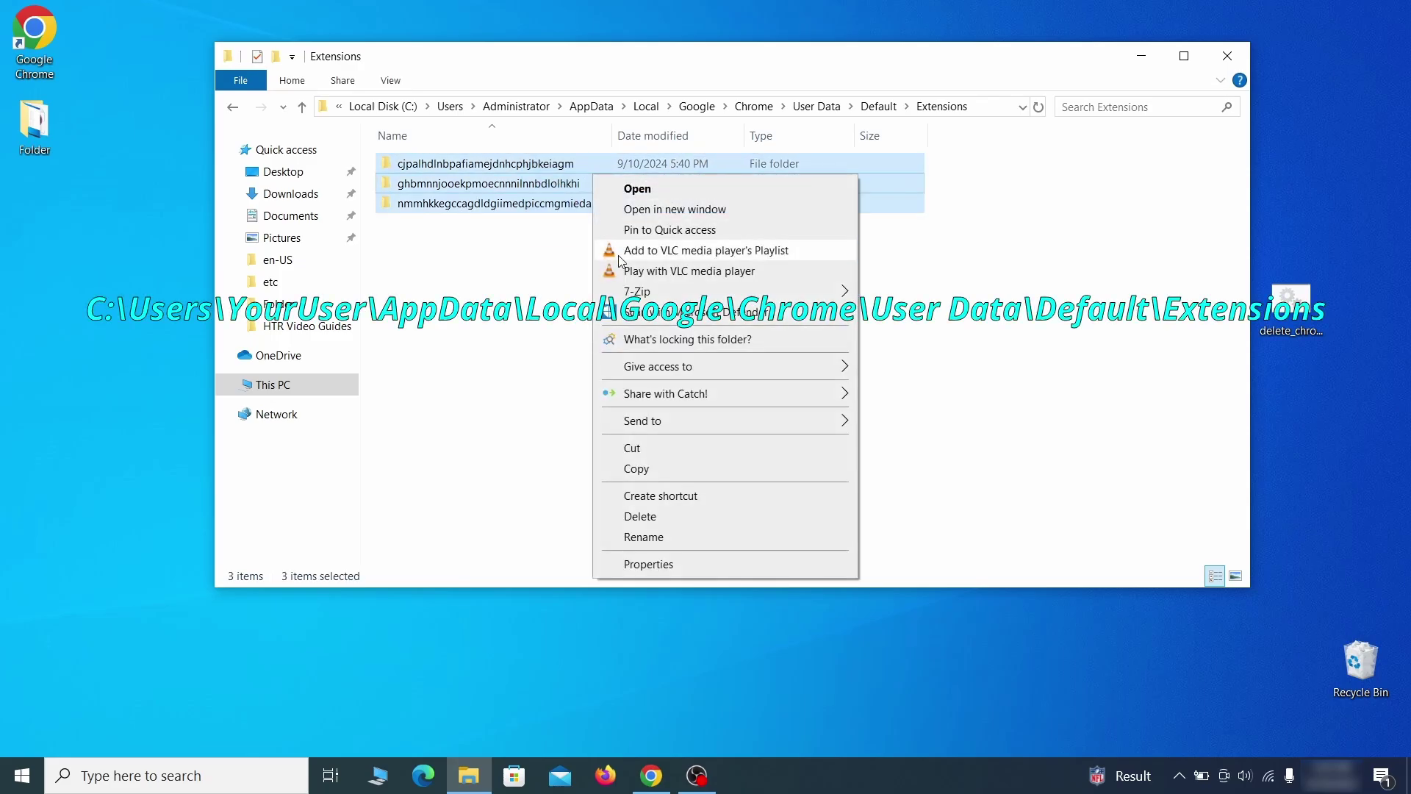
left_click(654, 519)
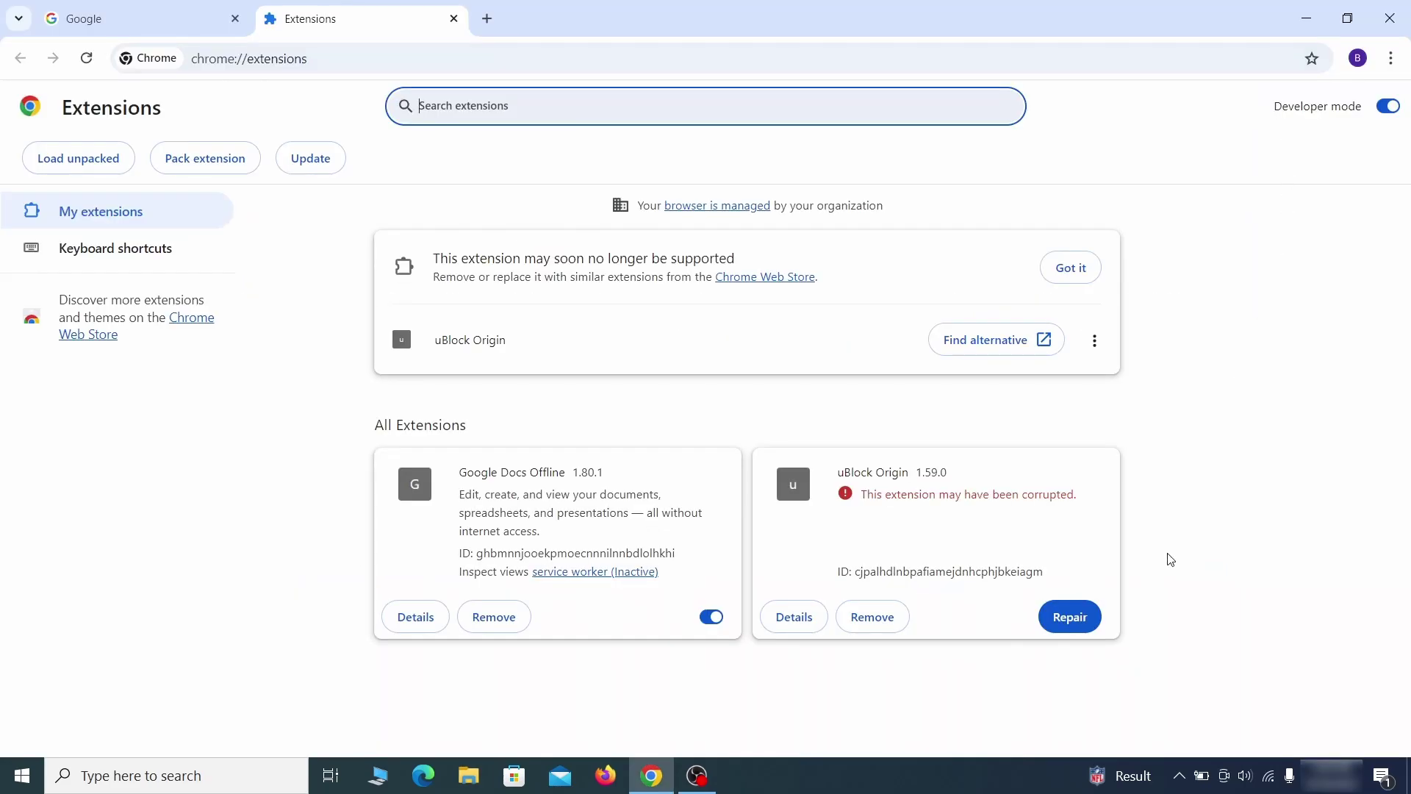
left_click(1070, 616)
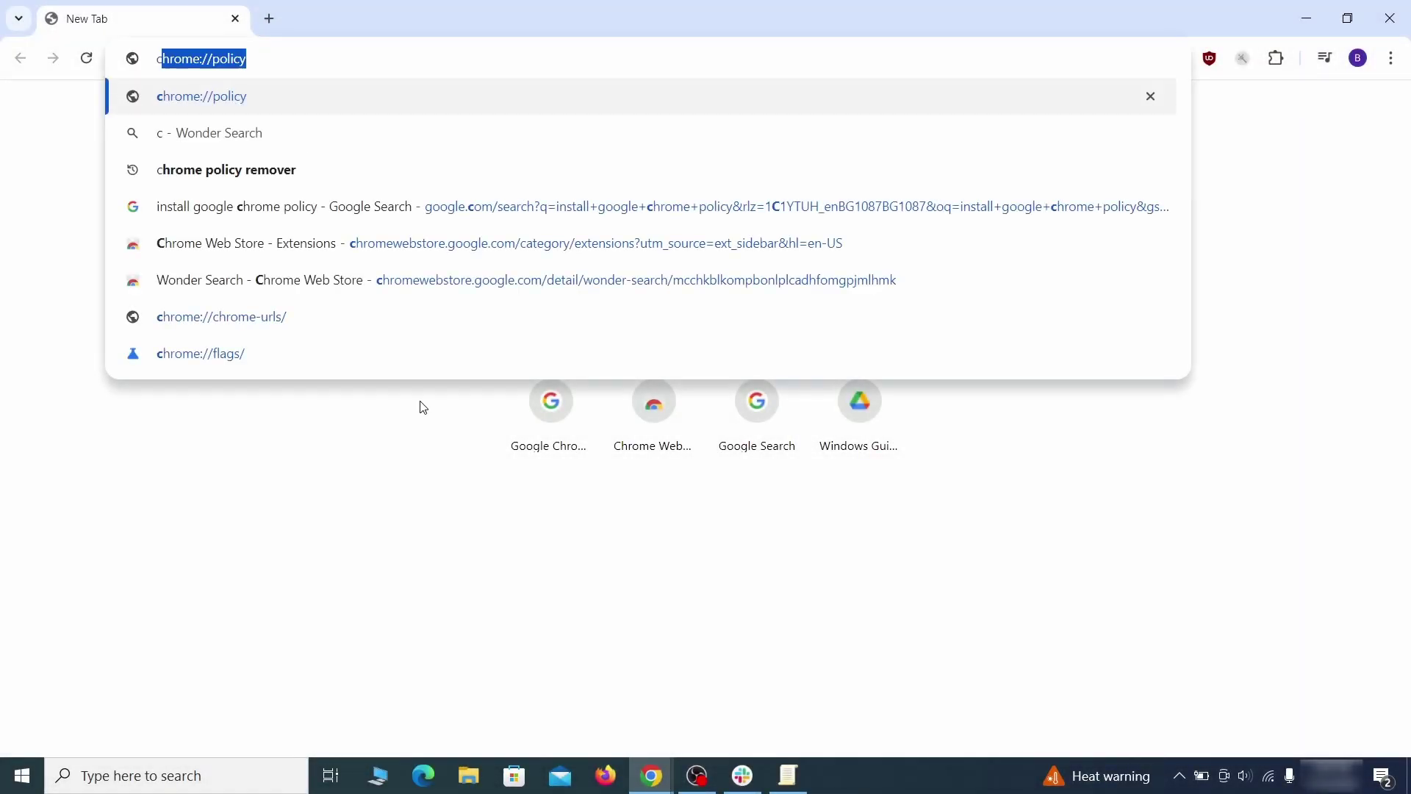
Step: Copy the rogue HomepageLocation value from chrome://policy into the Notepad note
key("Return")
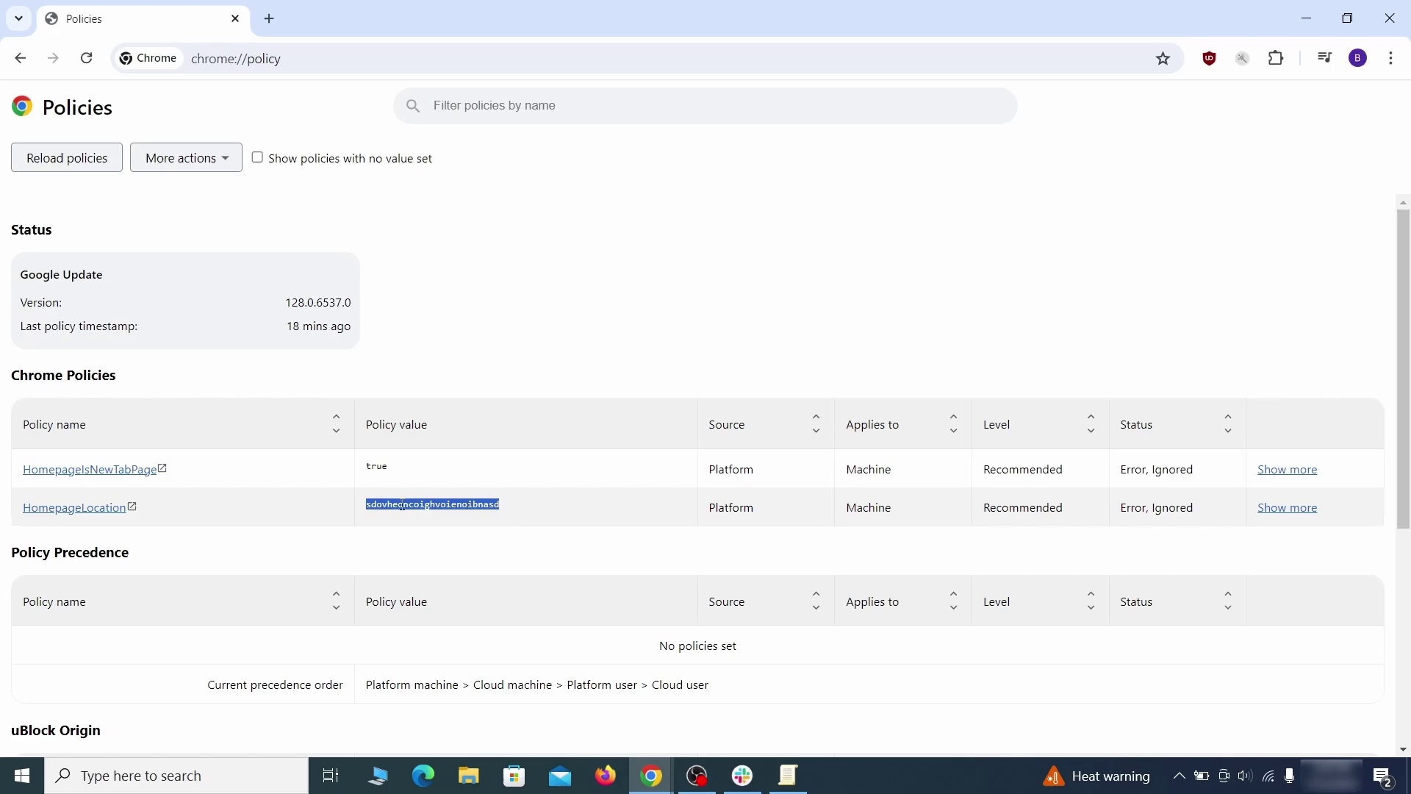
right_click(402, 504)
left_click(441, 522)
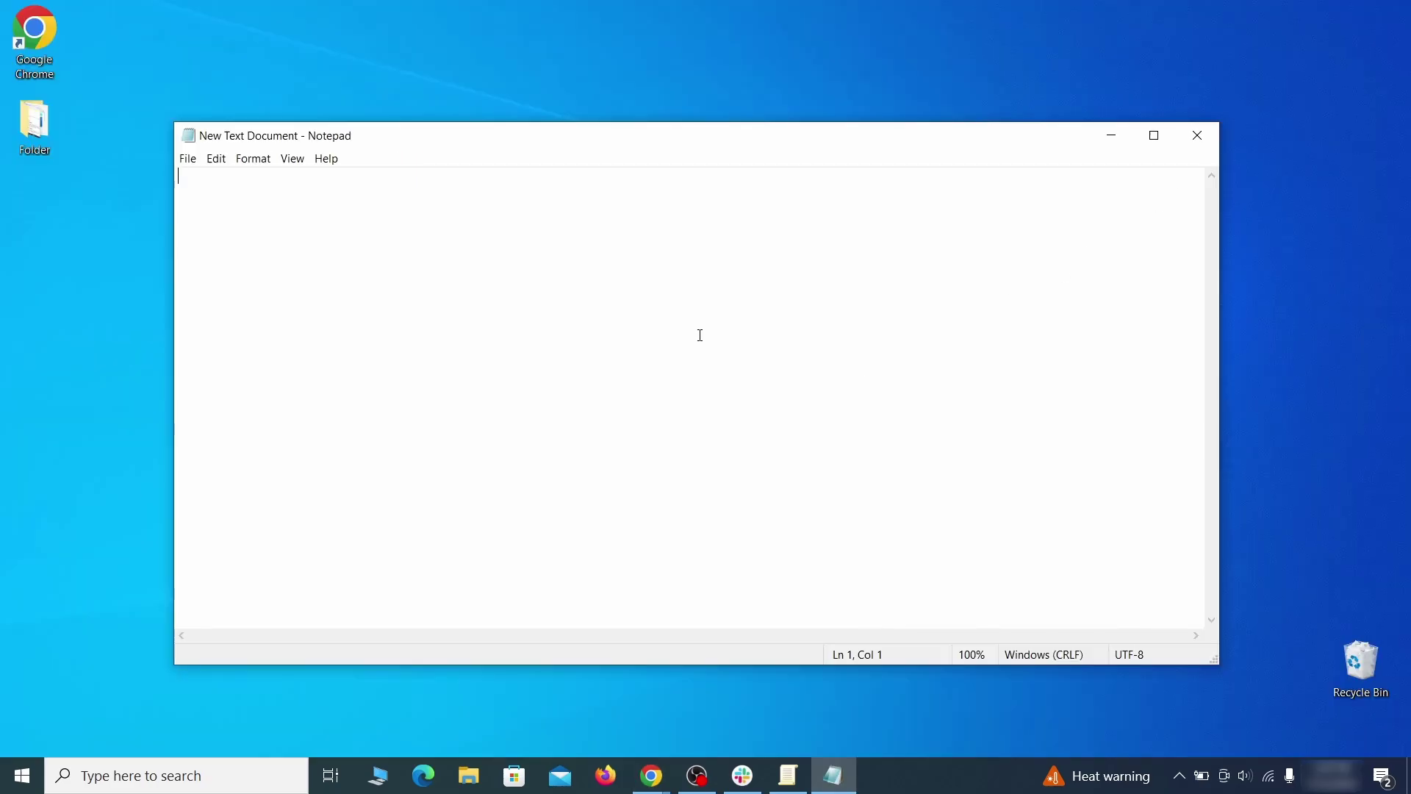
right_click(698, 327)
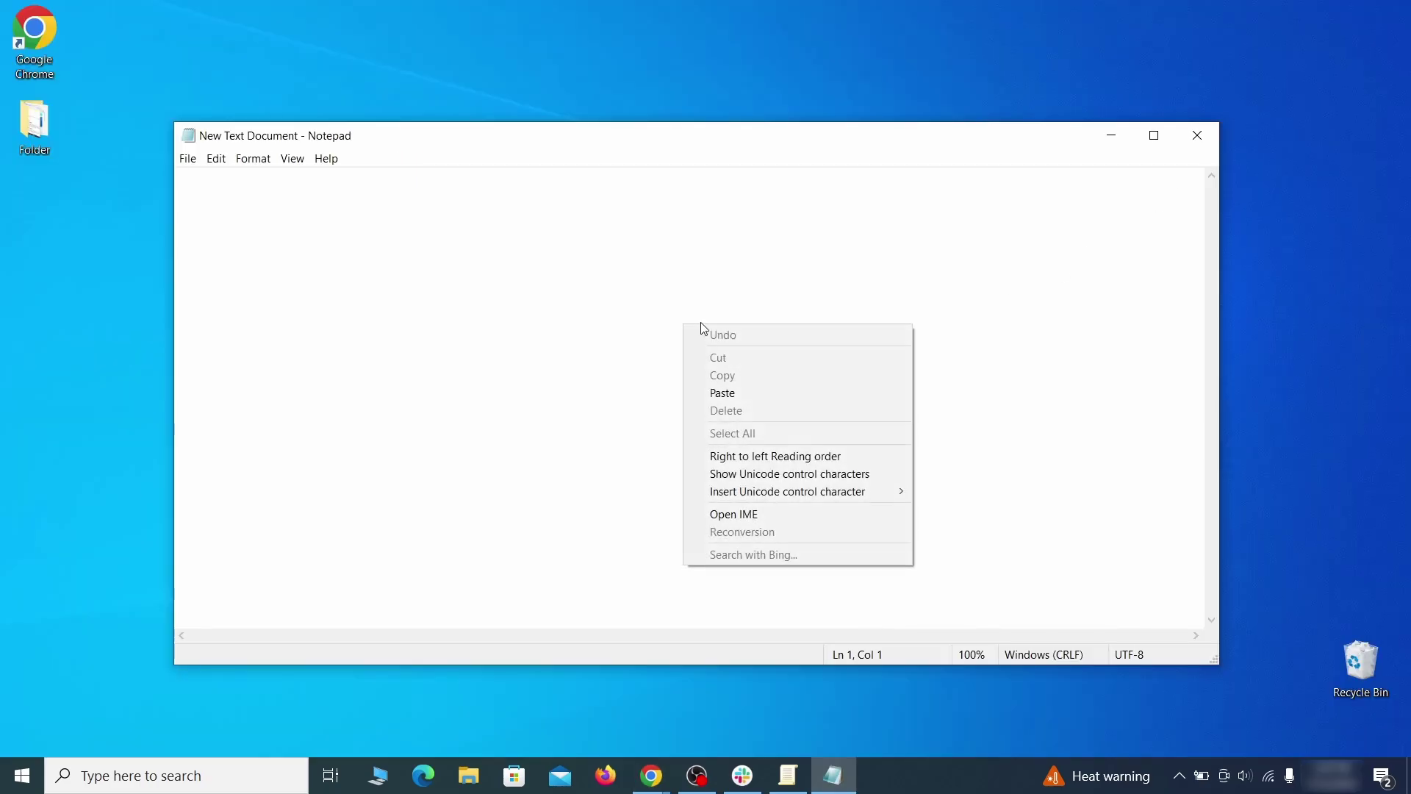
left_click(739, 391)
Step: Enable Developer mode on the Extensions page, copy Wonder Search's ID, and minimize Chrome
left_click(1391, 58)
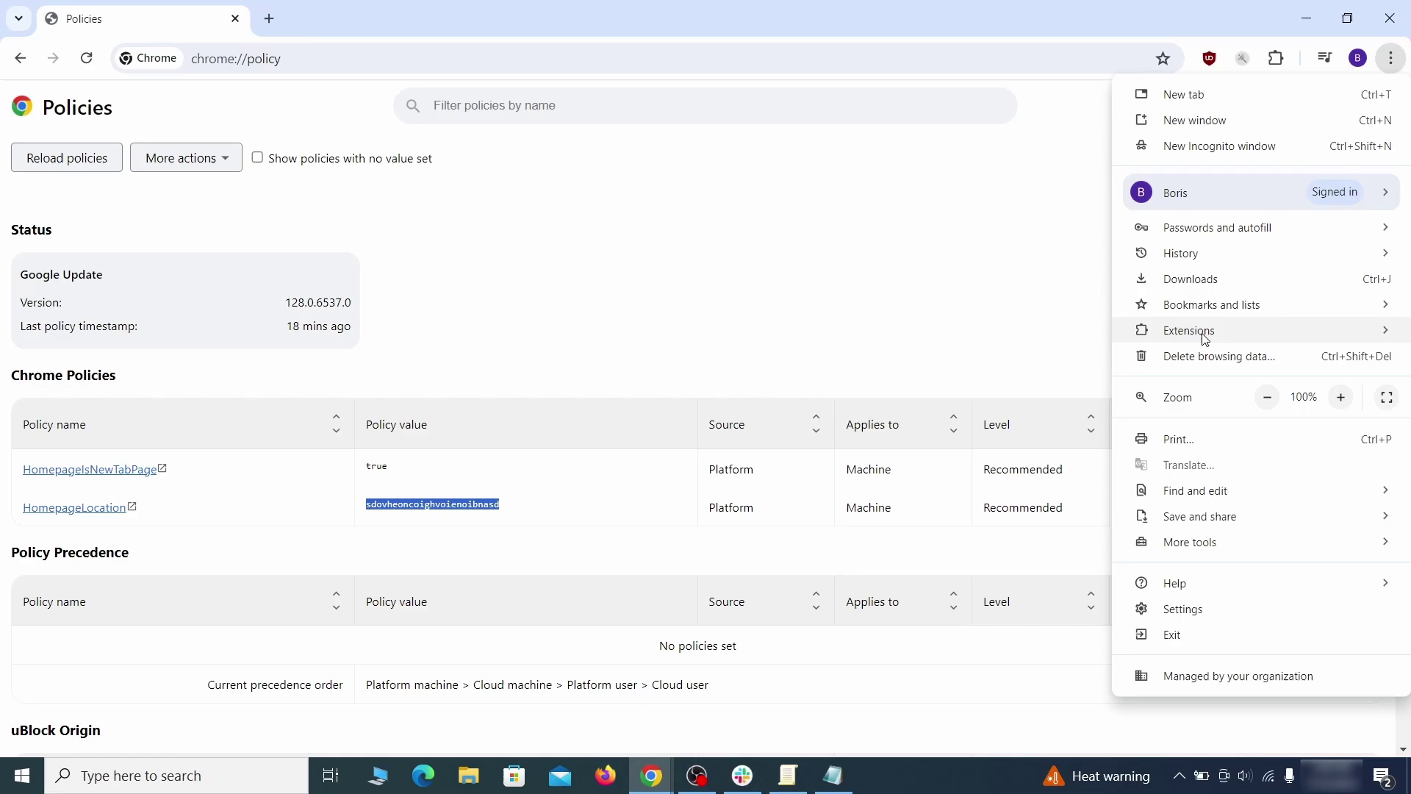
mouse_move(1260, 331)
left_click(1051, 340)
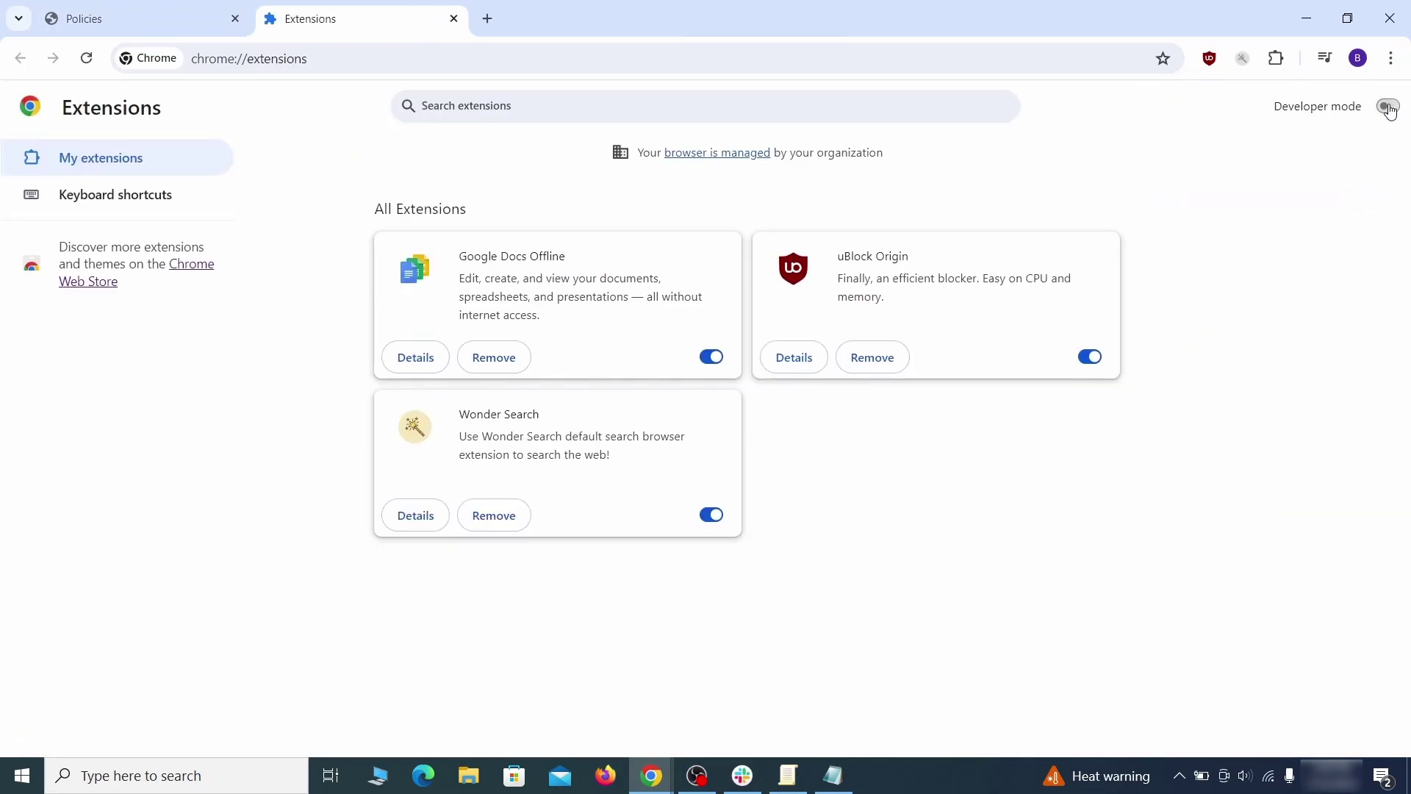
left_click(1388, 107)
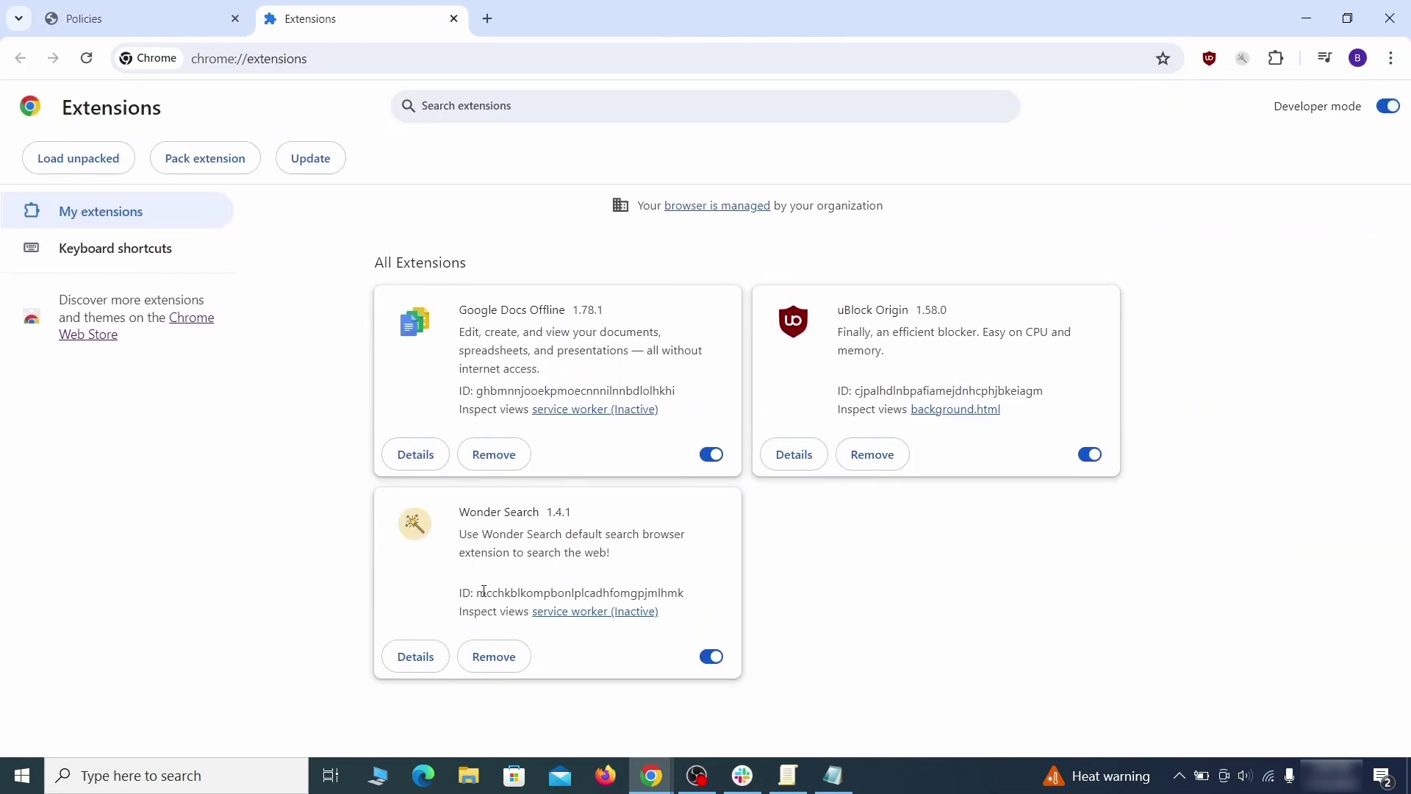
right_click(685, 592)
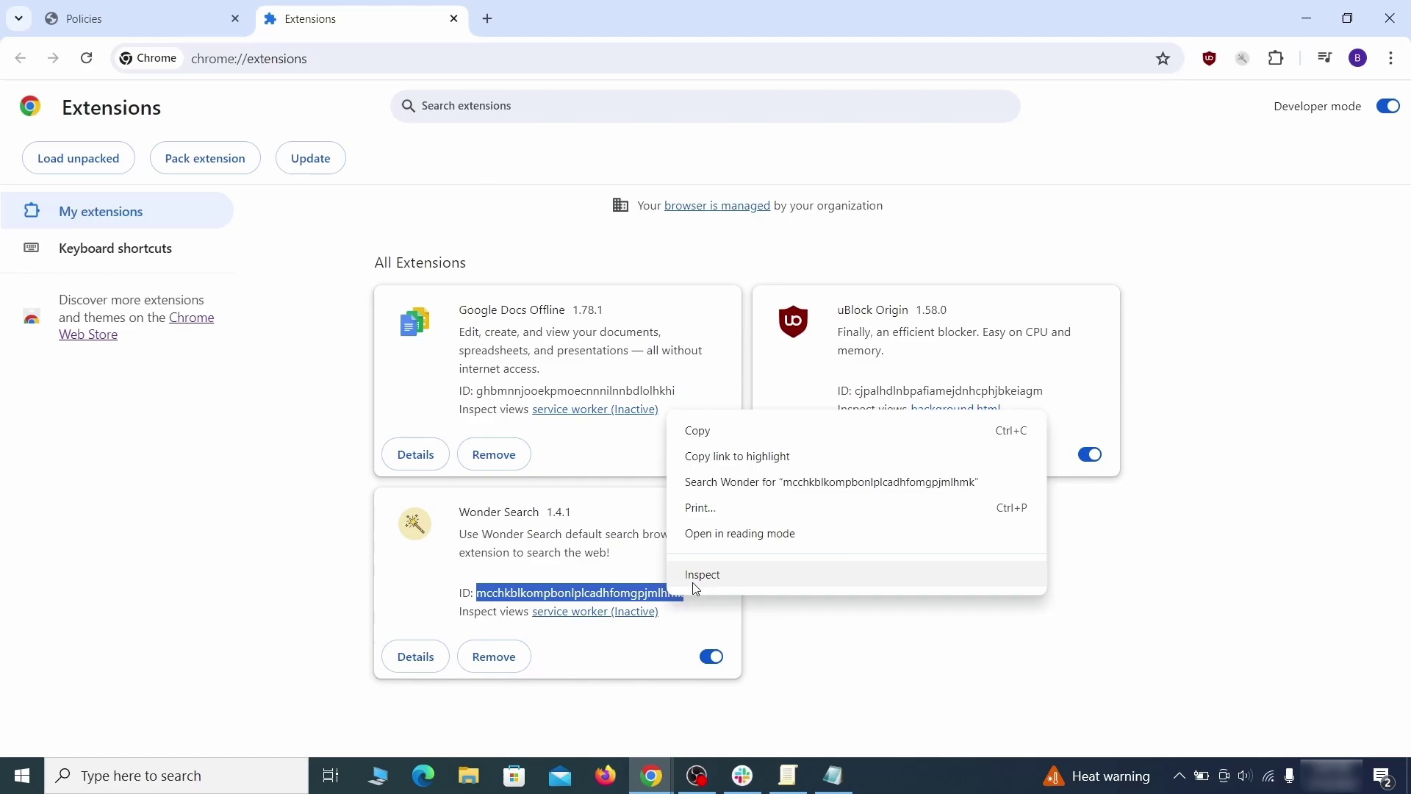
left_click(694, 432)
left_click(1309, 20)
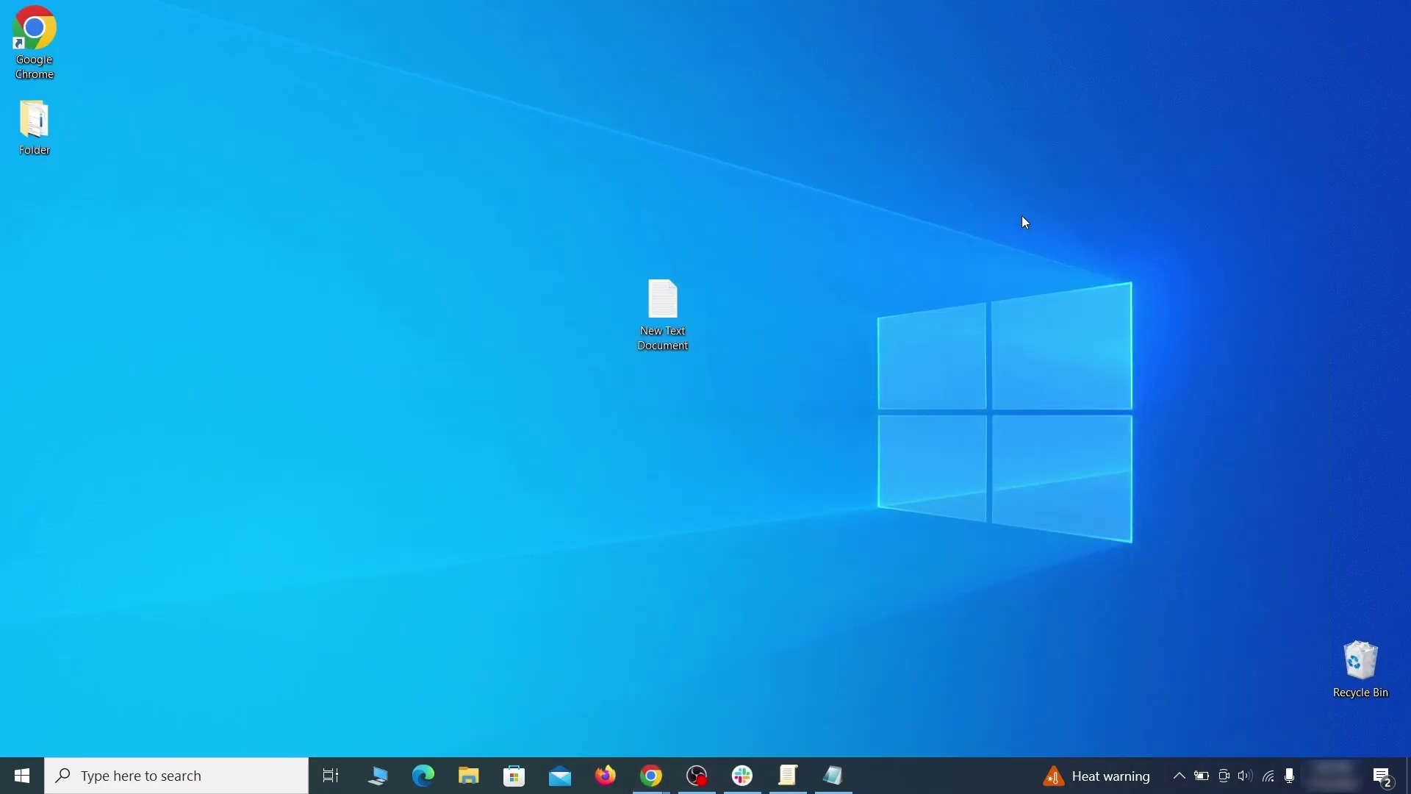
Step: Paste the Wonder Search ID into the note and launch Registry Editor as administrator
left_click(845, 786)
right_click(413, 292)
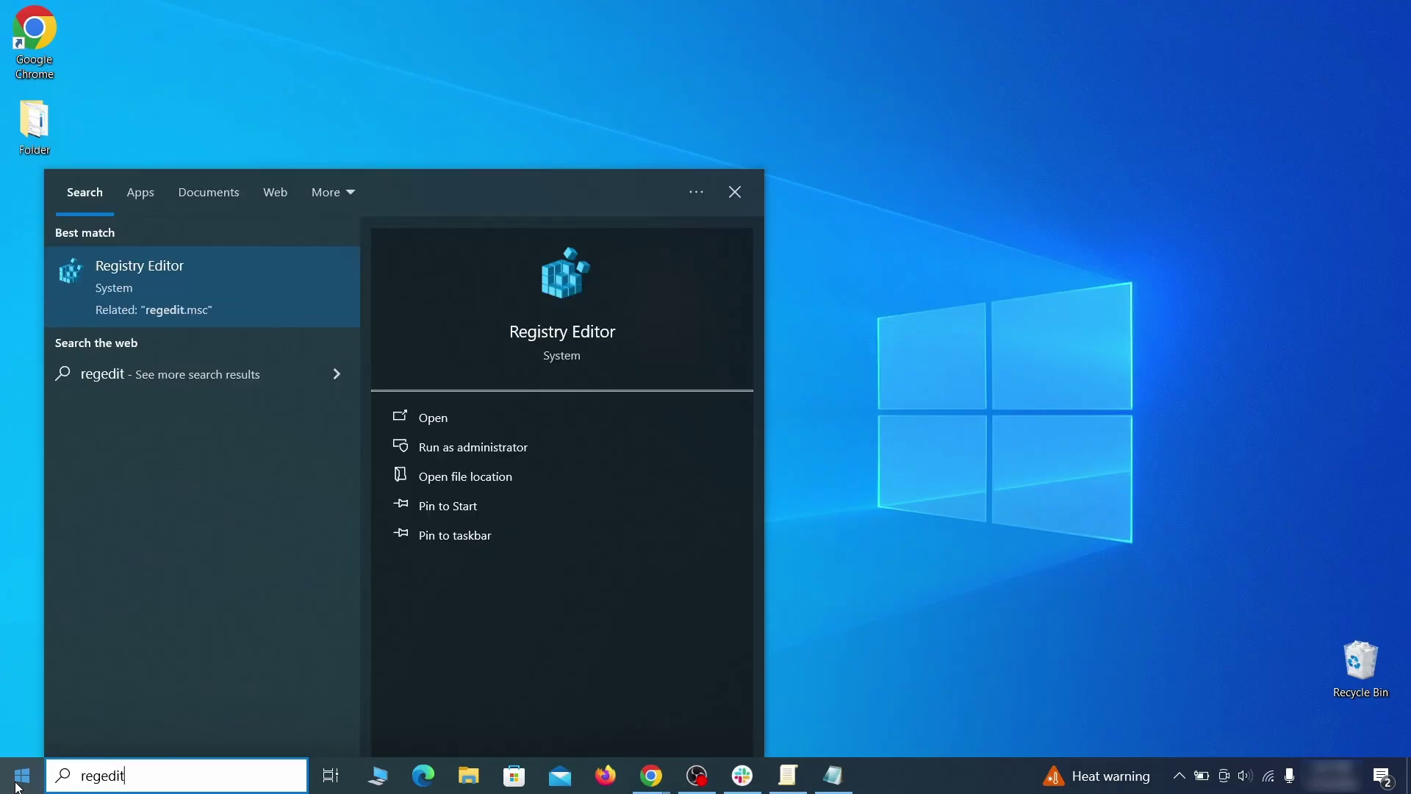
right_click(283, 283)
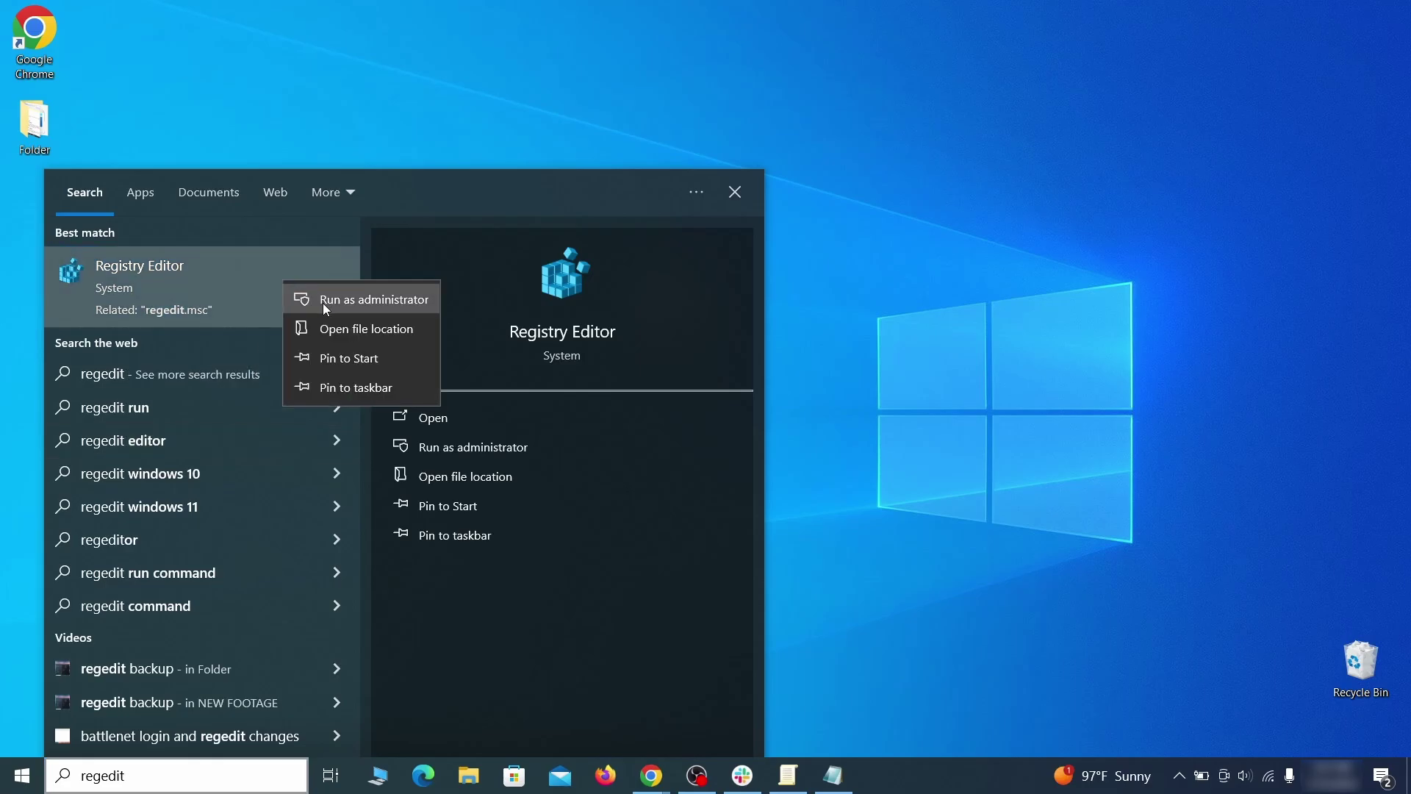
left_click(324, 300)
Step: Search the registry for the rogue homepage value copied from the note
key("ctrl+f")
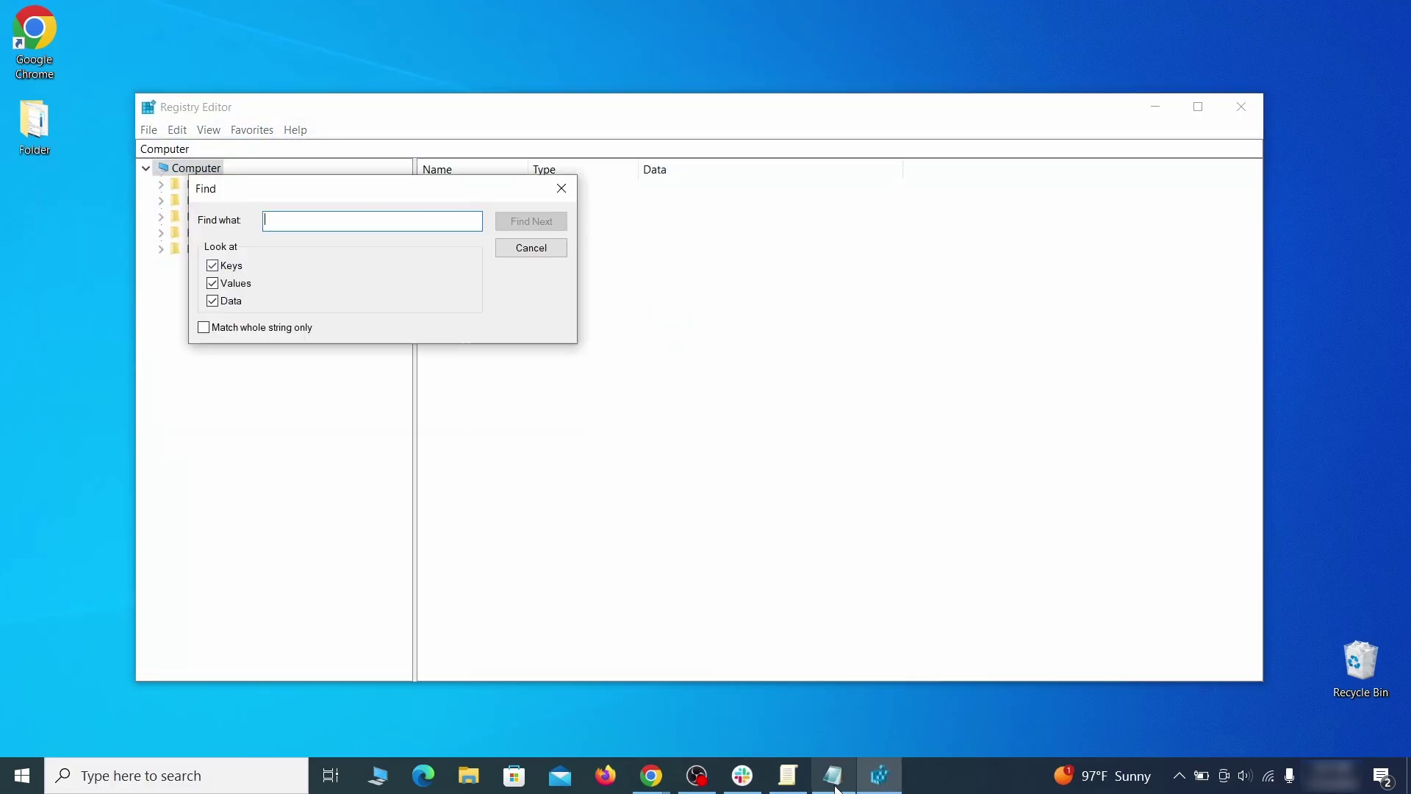
left_click(835, 781)
right_click(316, 192)
left_click(350, 250)
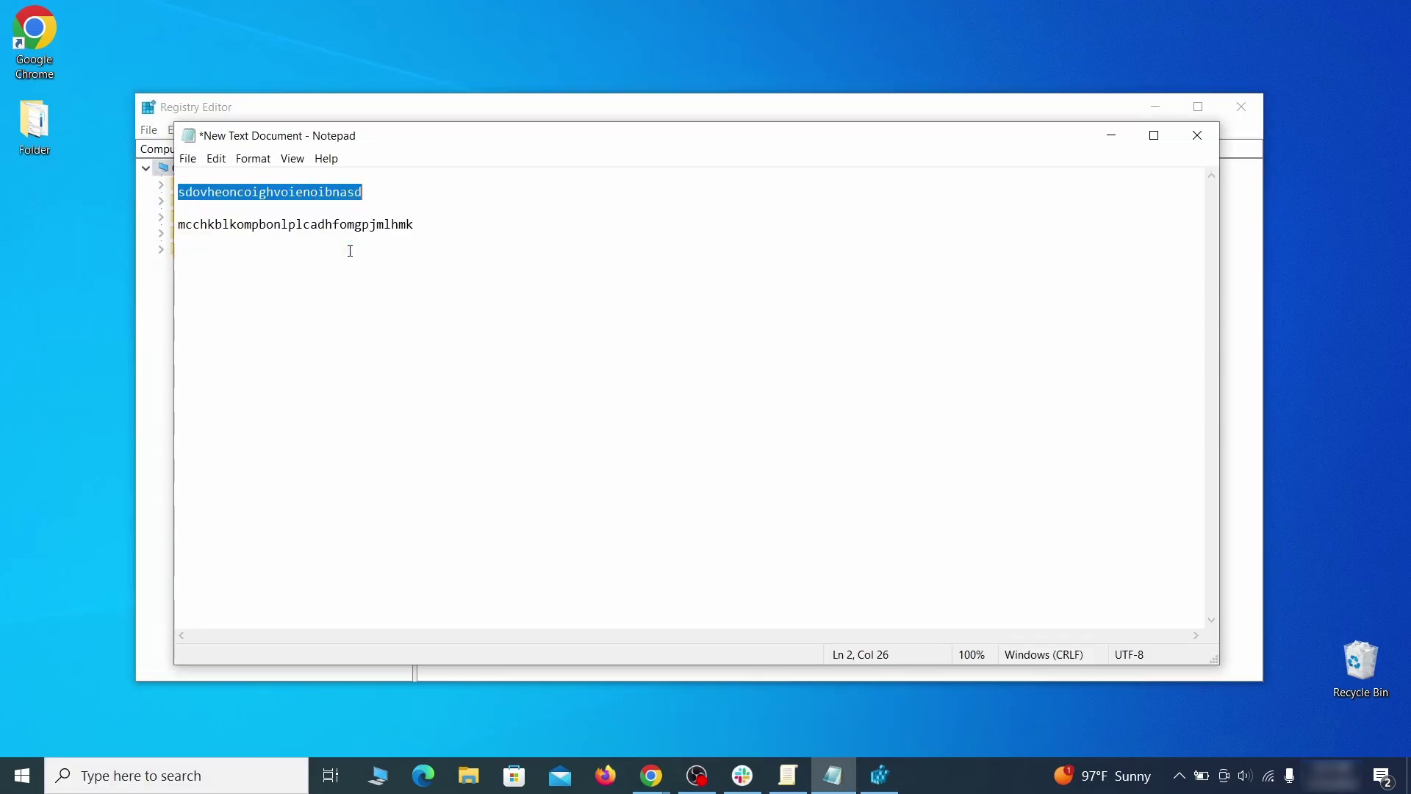
left_click(143, 270)
right_click(315, 222)
left_click(372, 293)
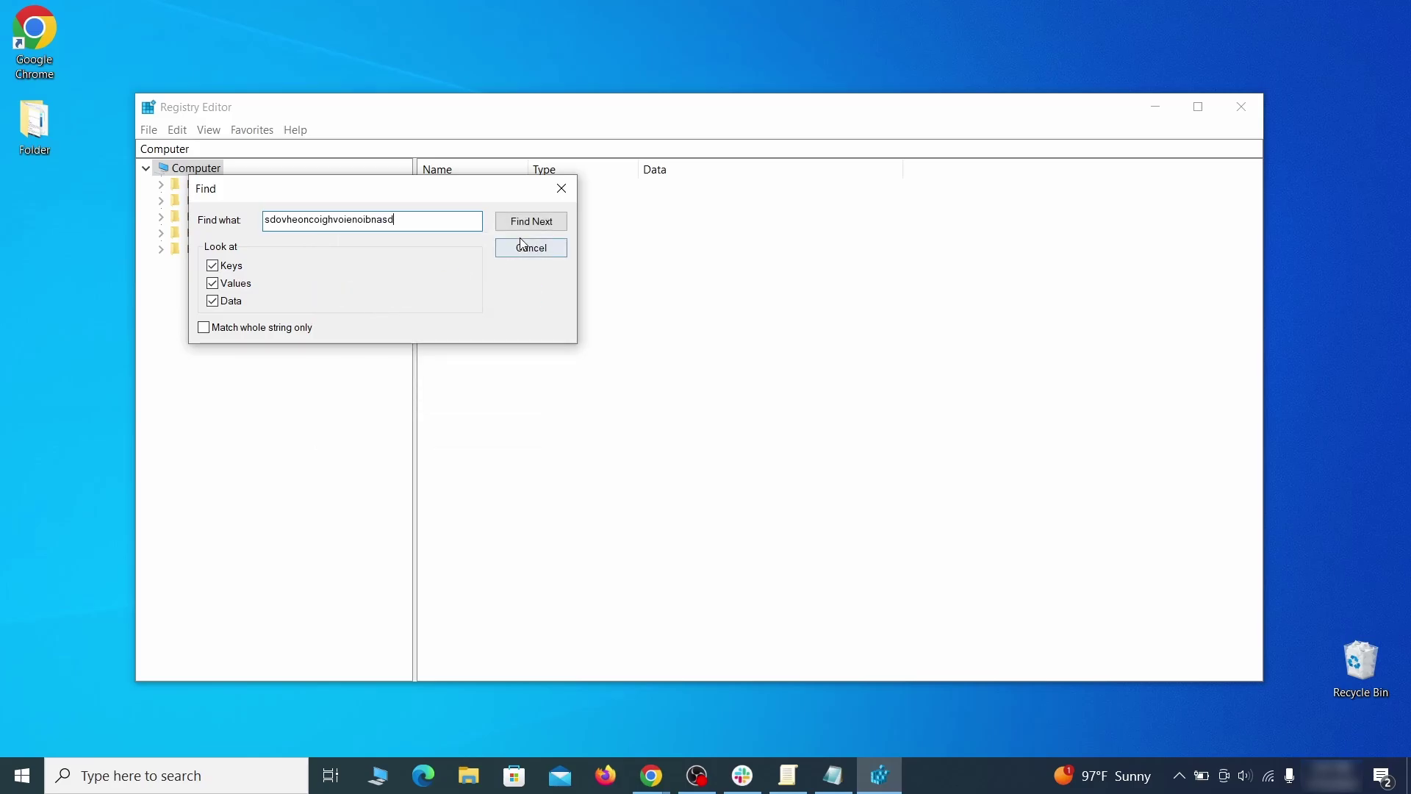
left_click(549, 226)
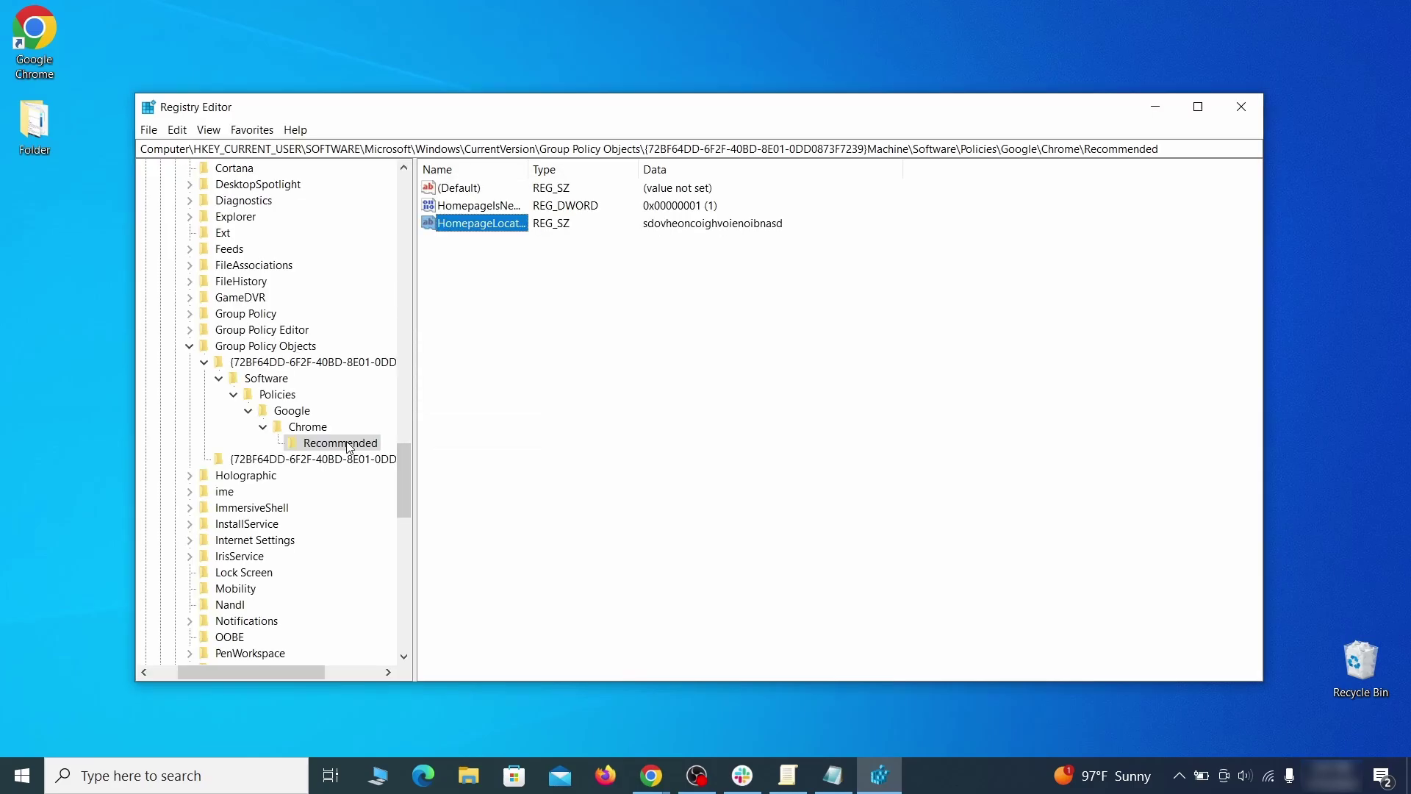
Step: Delete the Chrome Recommended policy key holding the homepage value
right_click(349, 446)
left_click(420, 512)
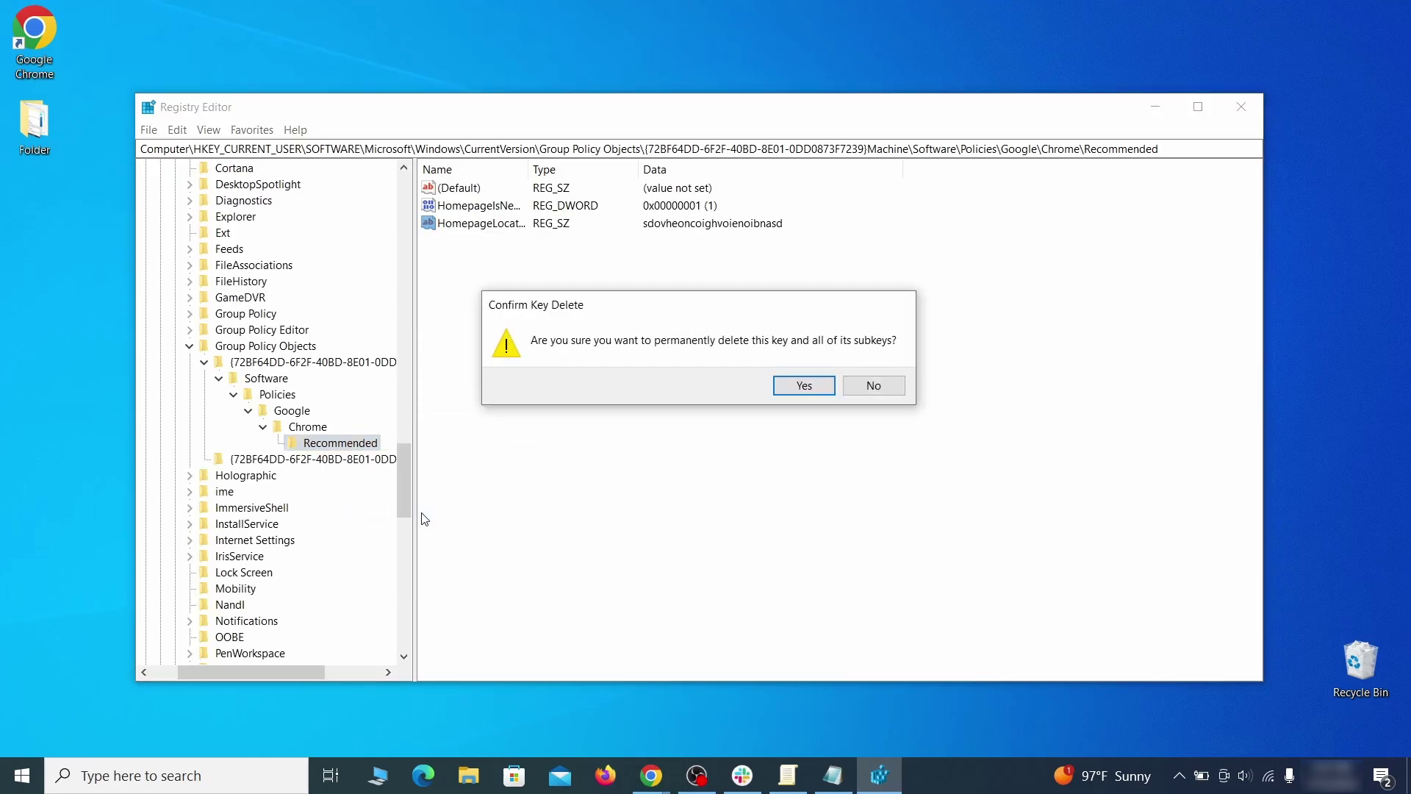
left_click(804, 386)
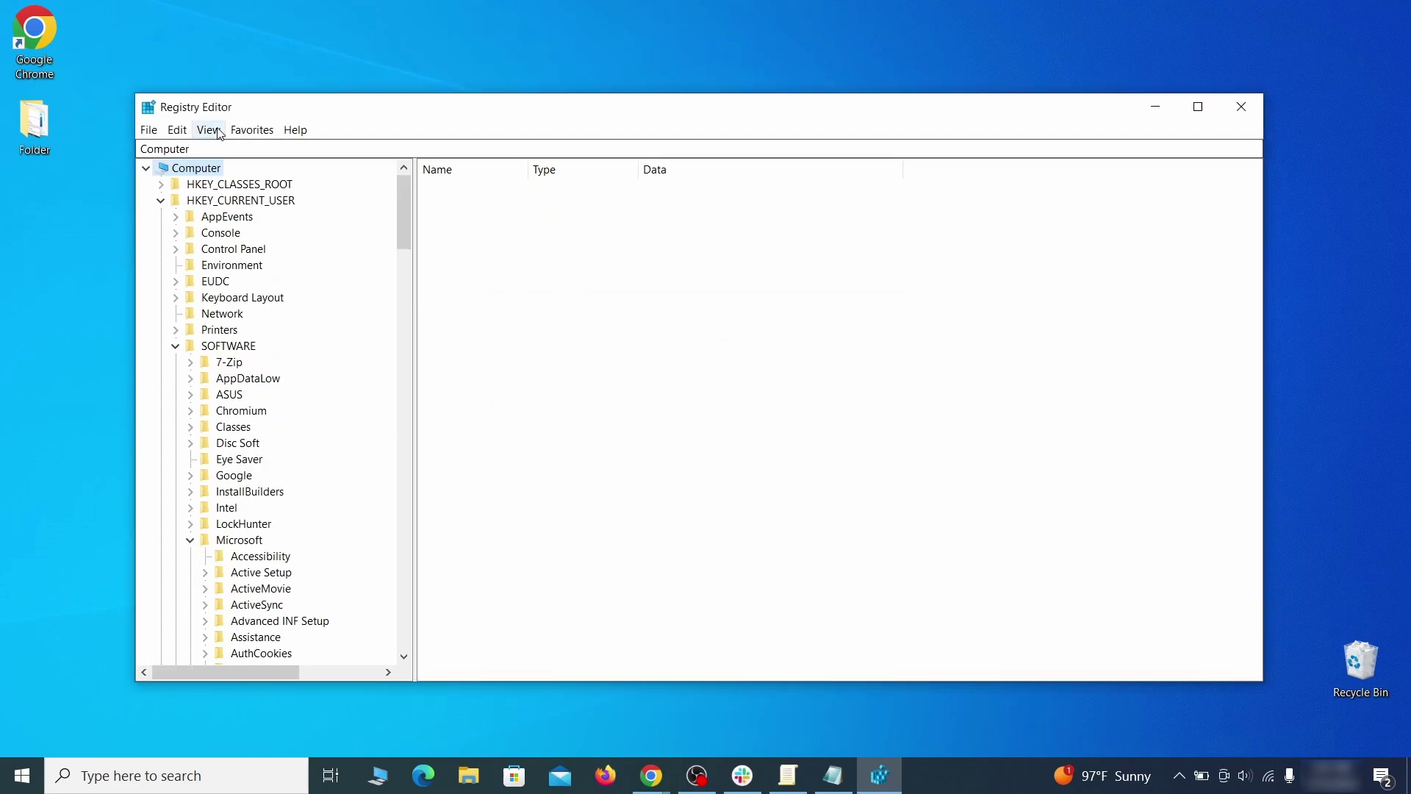
Step: Attempt to delete the HKLM\SOFTWARE\Google\Chrome key, which fails with an error
left_click(178, 130)
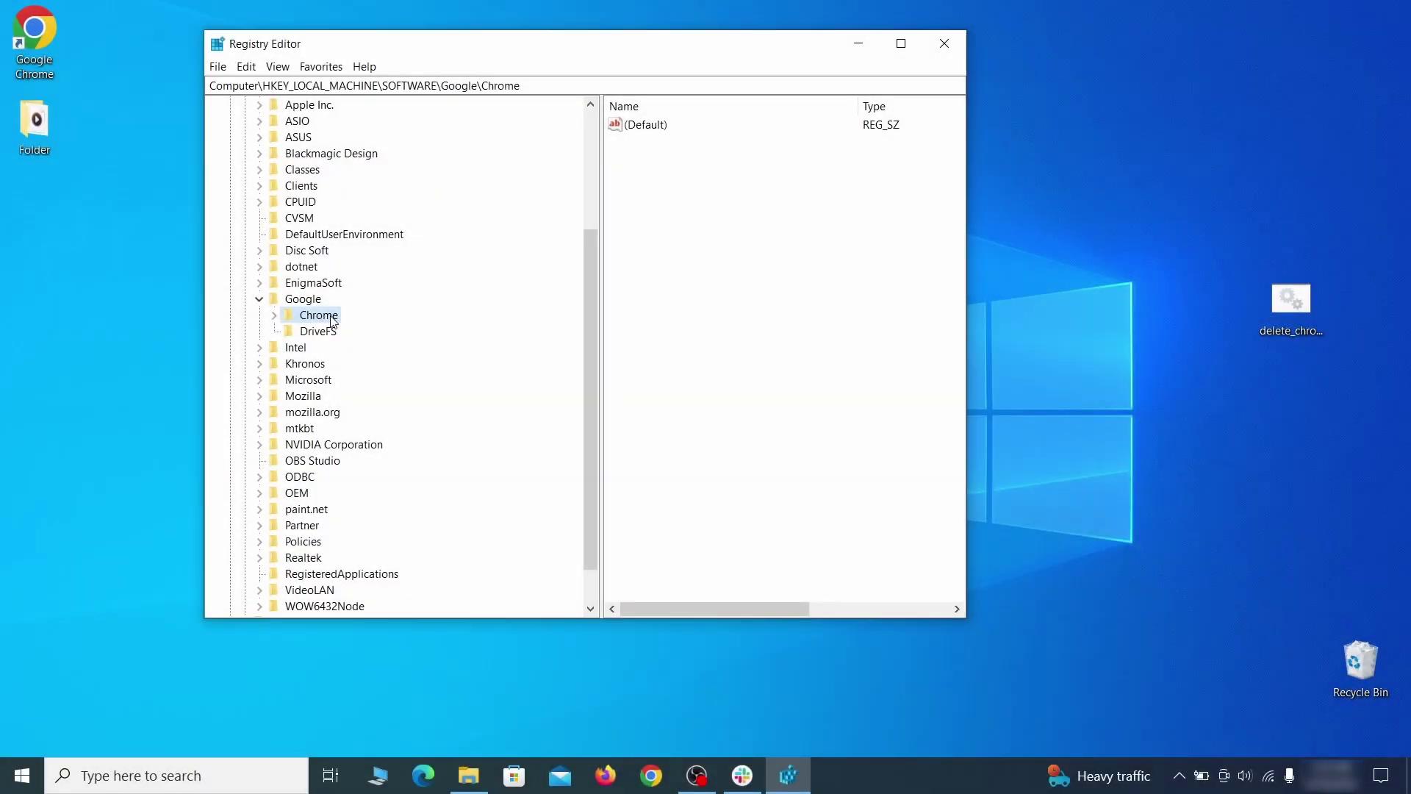
right_click(320, 317)
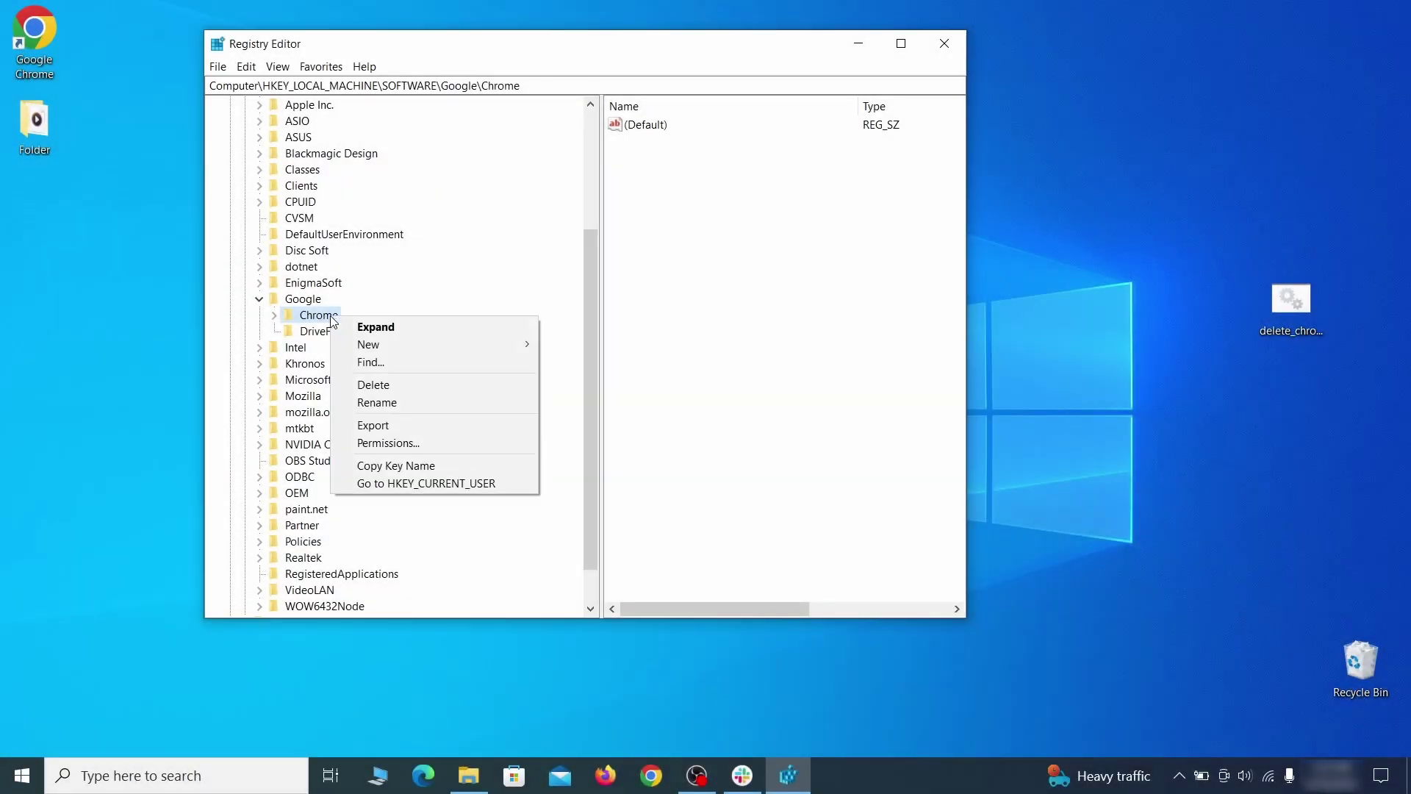
left_click(390, 385)
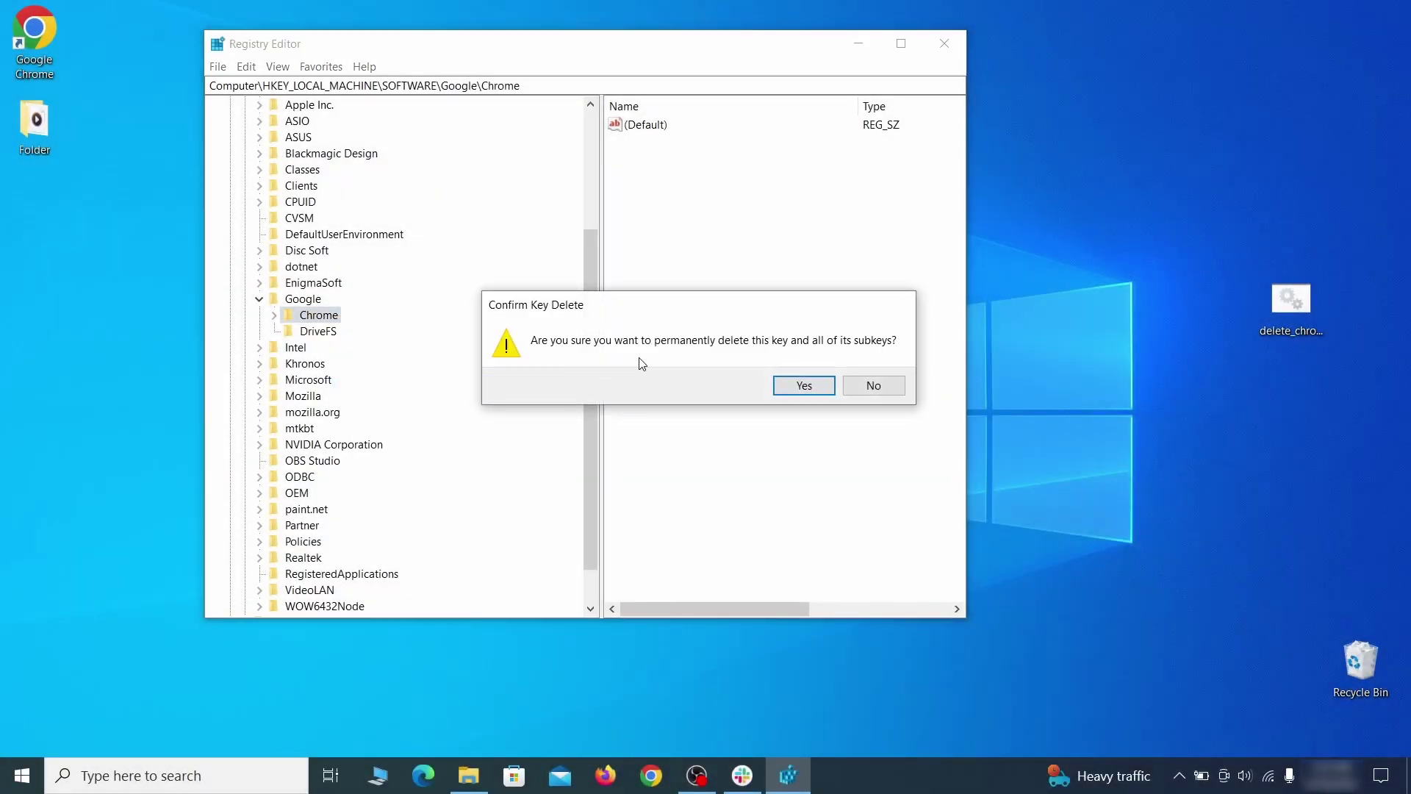
left_click(804, 385)
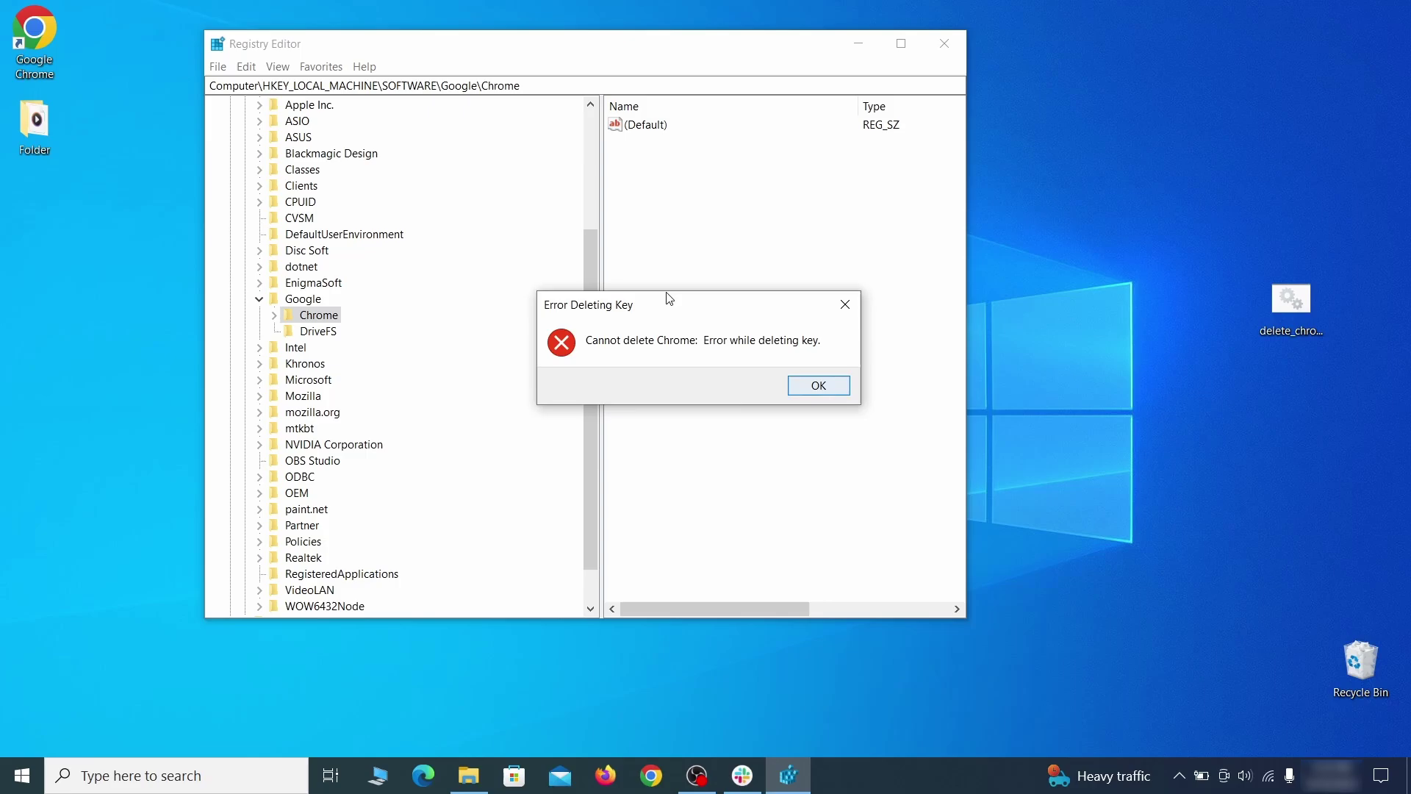
left_click(827, 387)
Step: Make Everyone the owner of the Chrome key and replace child permission entries
right_click(331, 316)
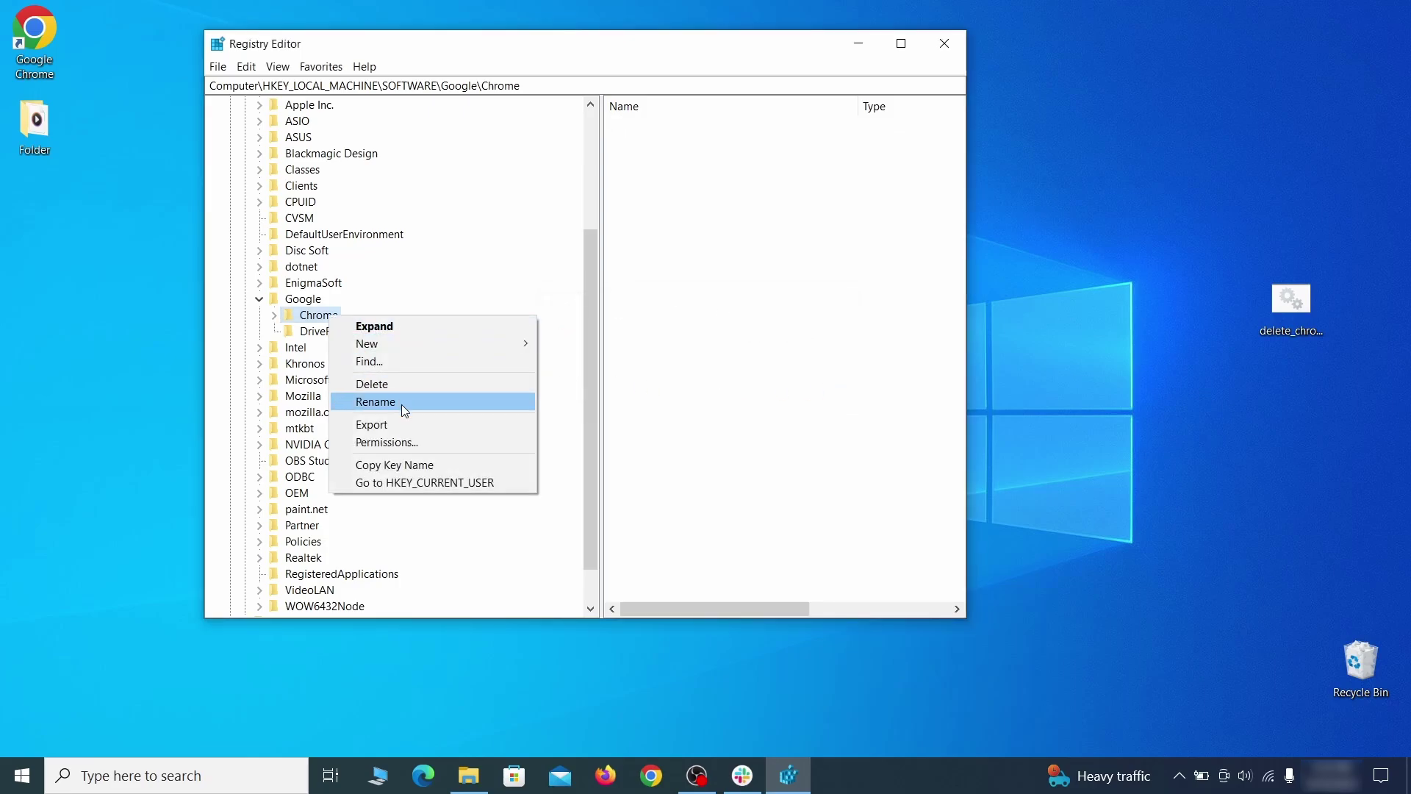
left_click(418, 441)
left_click(512, 434)
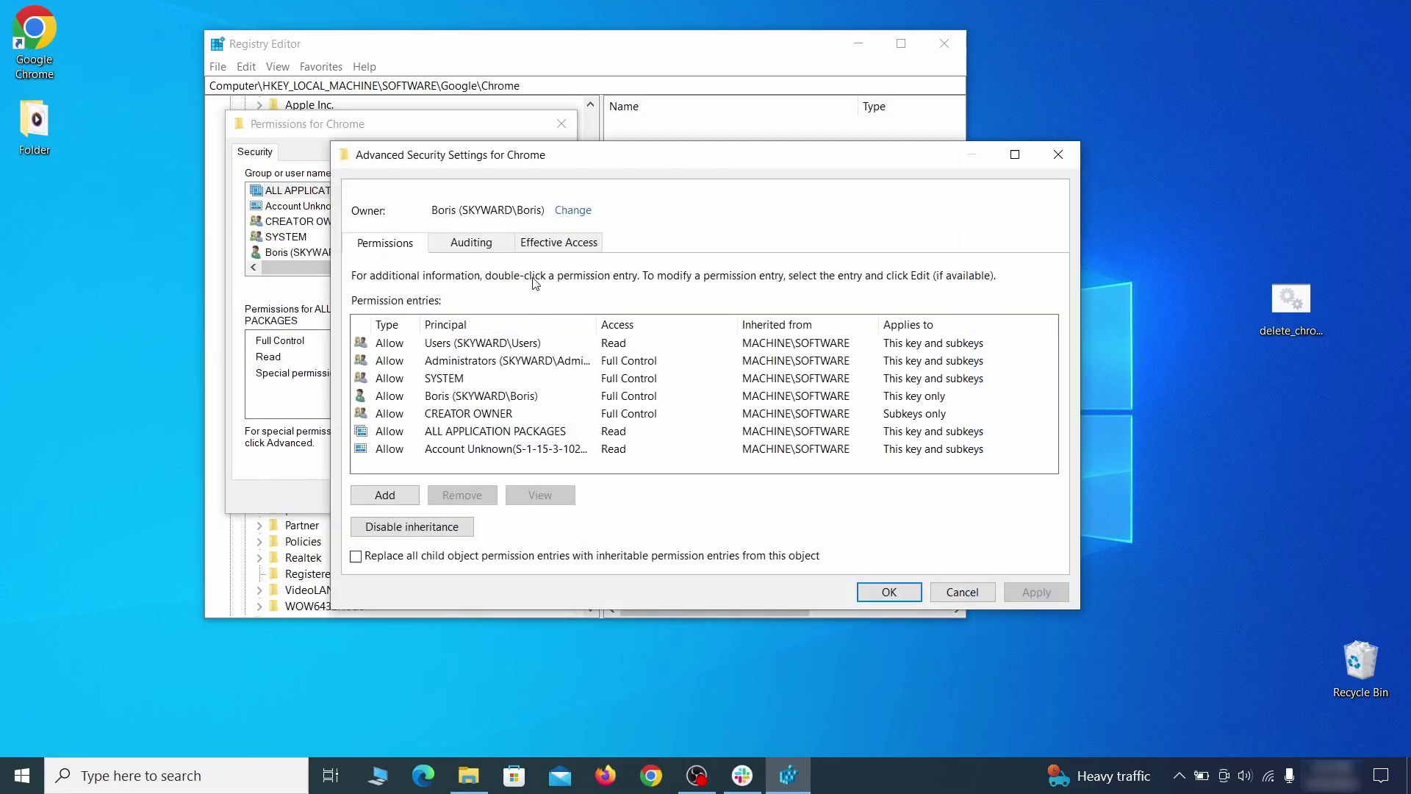
left_click(572, 211)
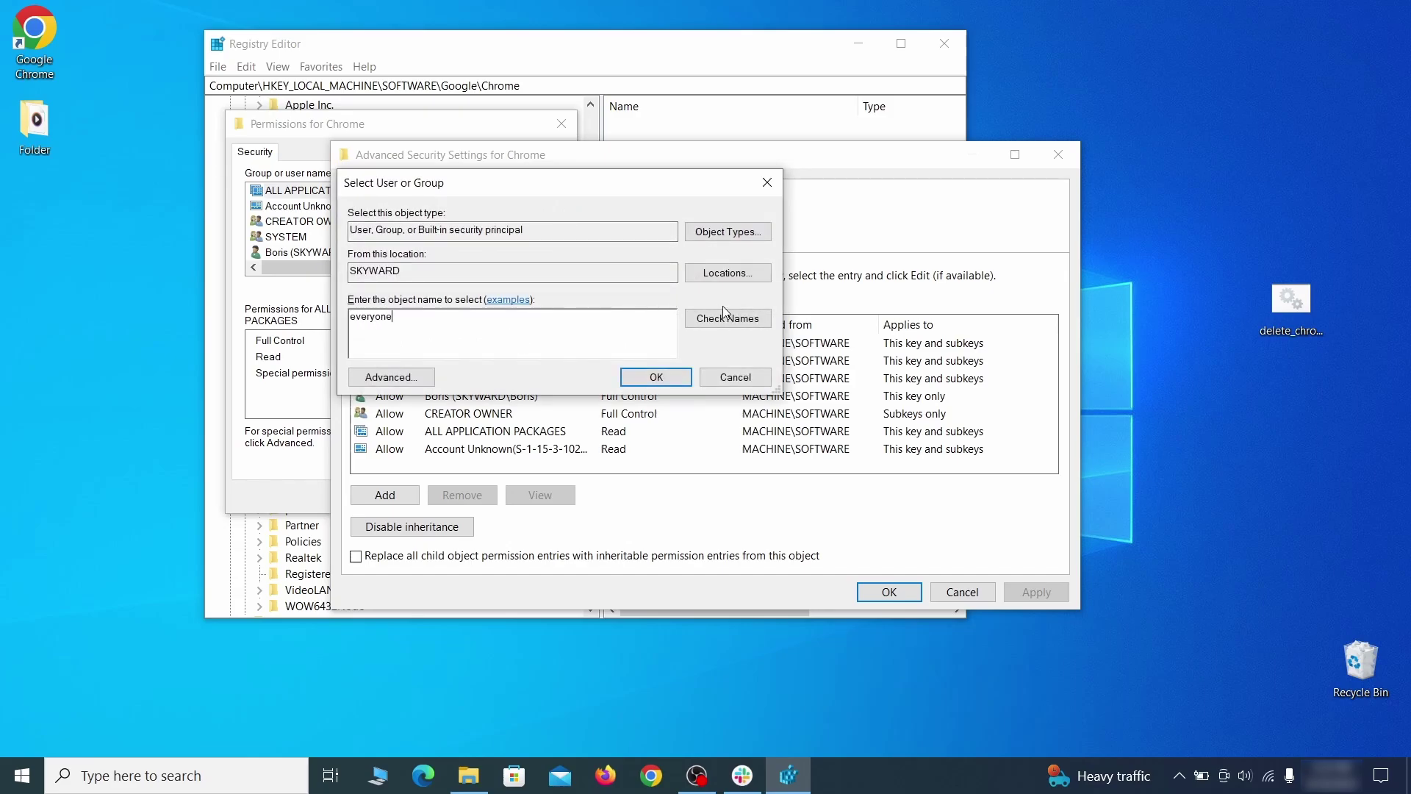
left_click(657, 377)
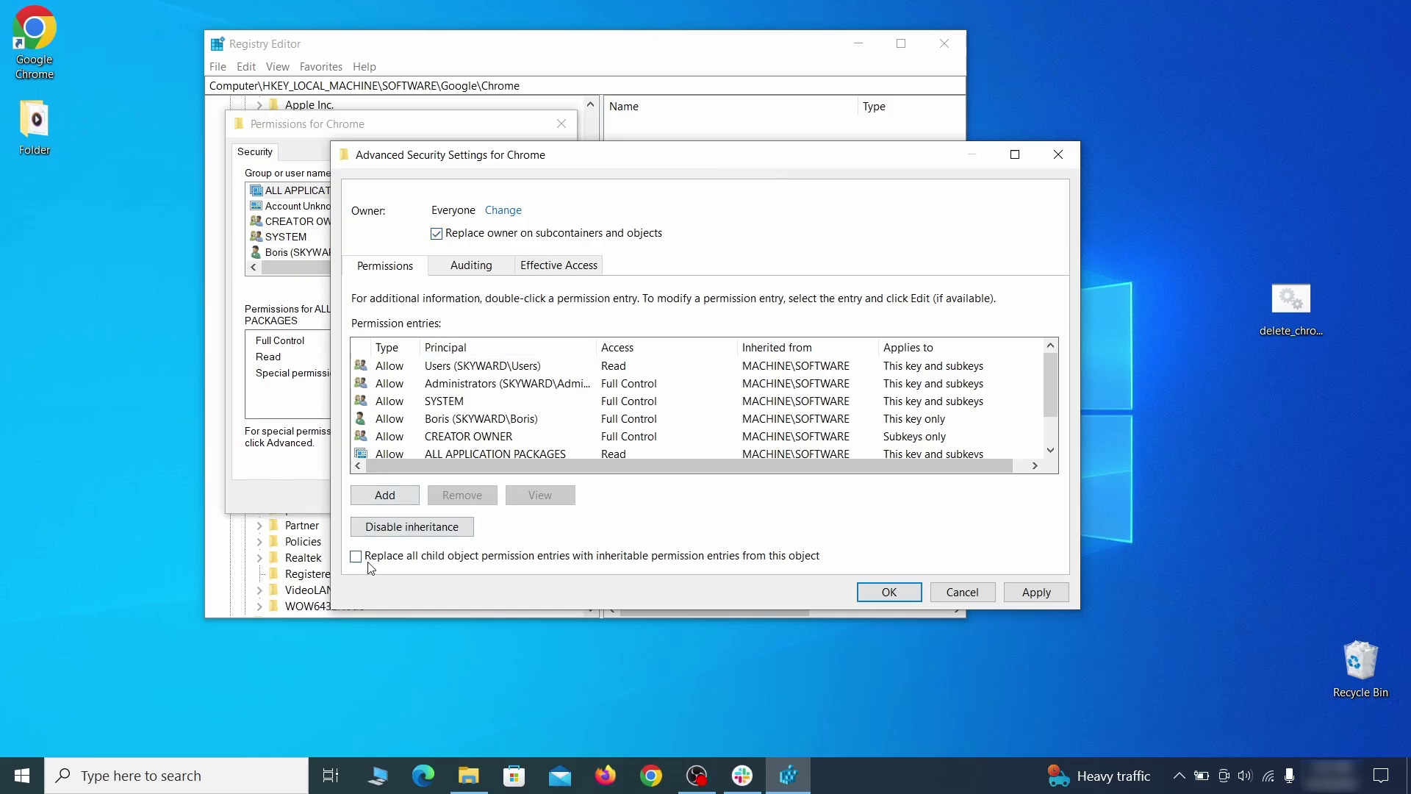
left_click(1036, 592)
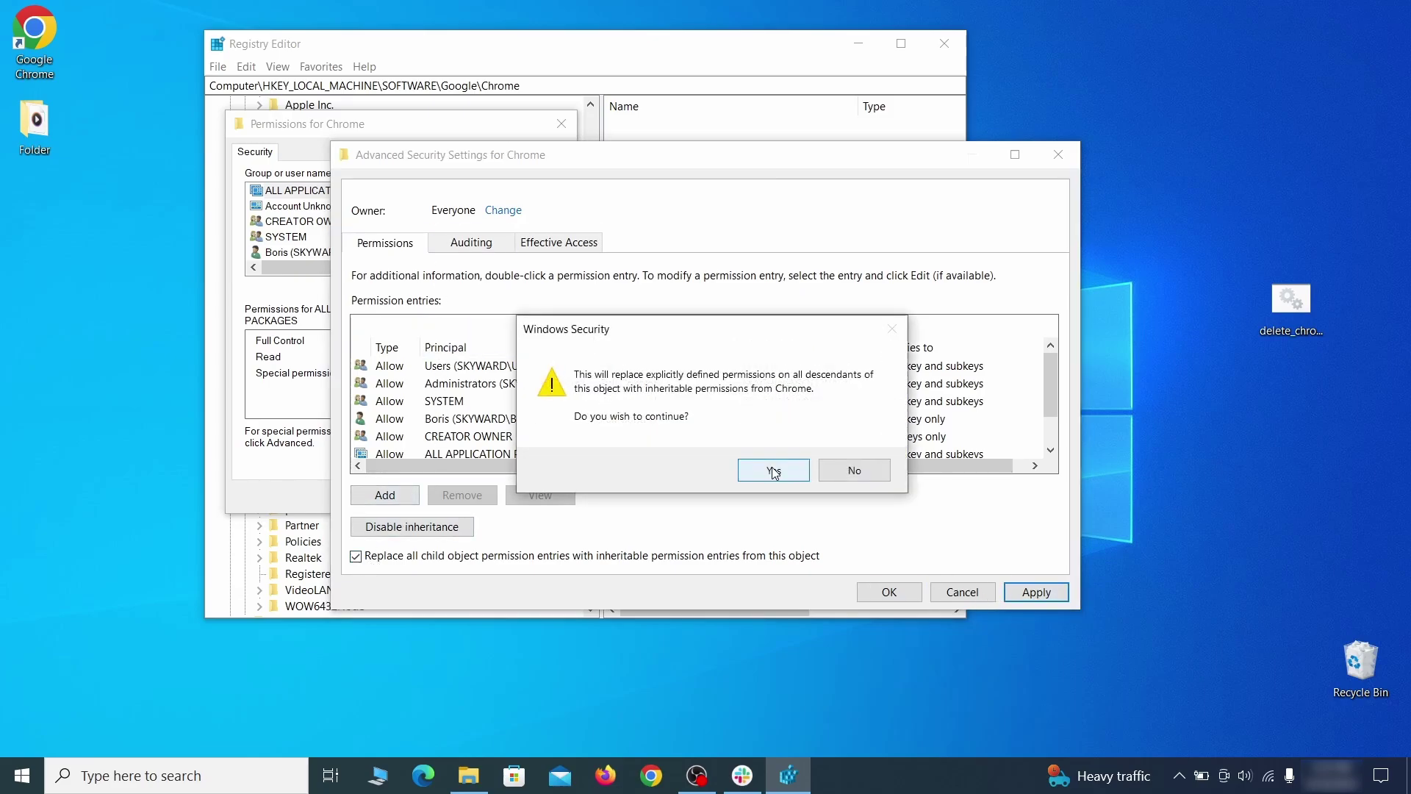
left_click(773, 468)
left_click(890, 592)
left_click(382, 497)
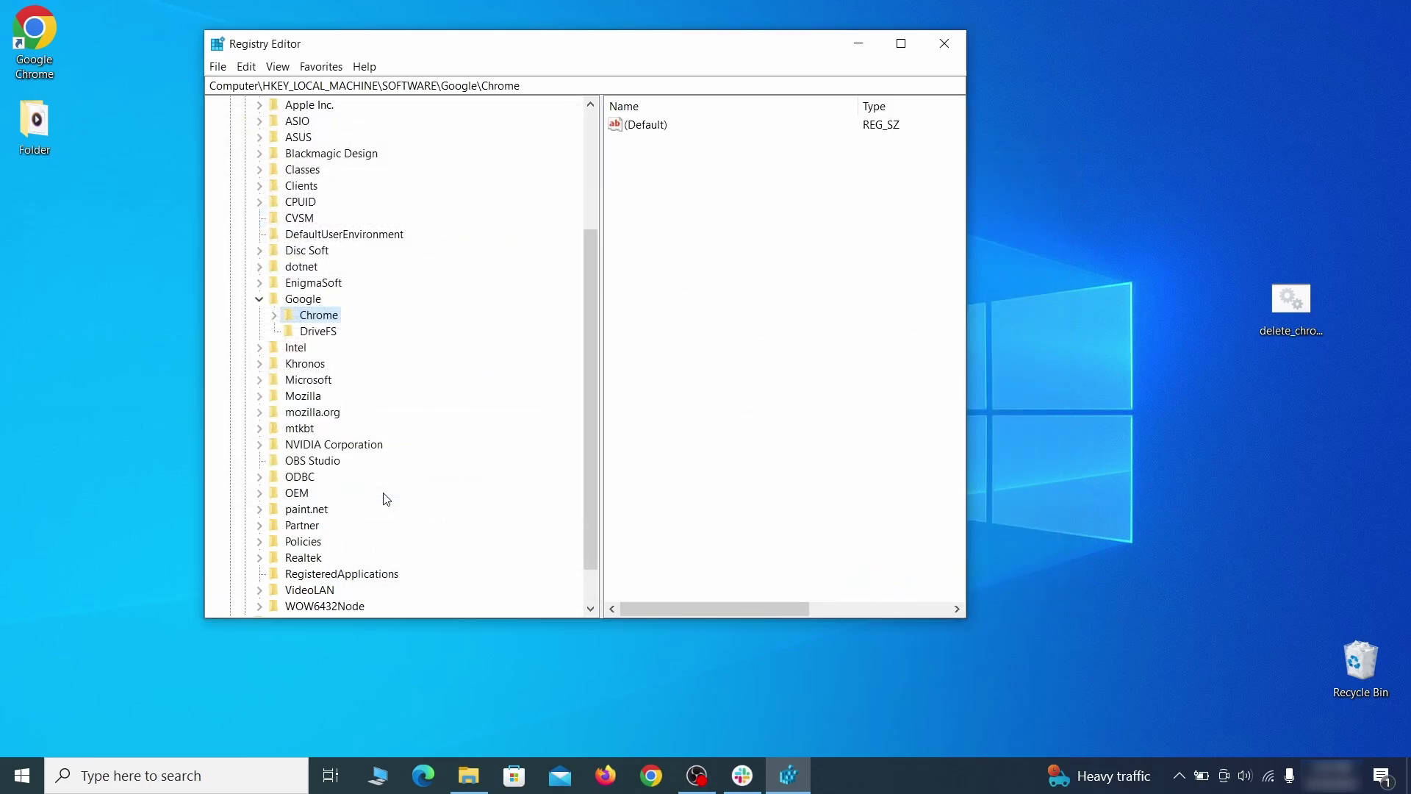
Step: Delete the Chrome key under HKLM\SOFTWARE\Google, leaving only DriveFS
right_click(322, 314)
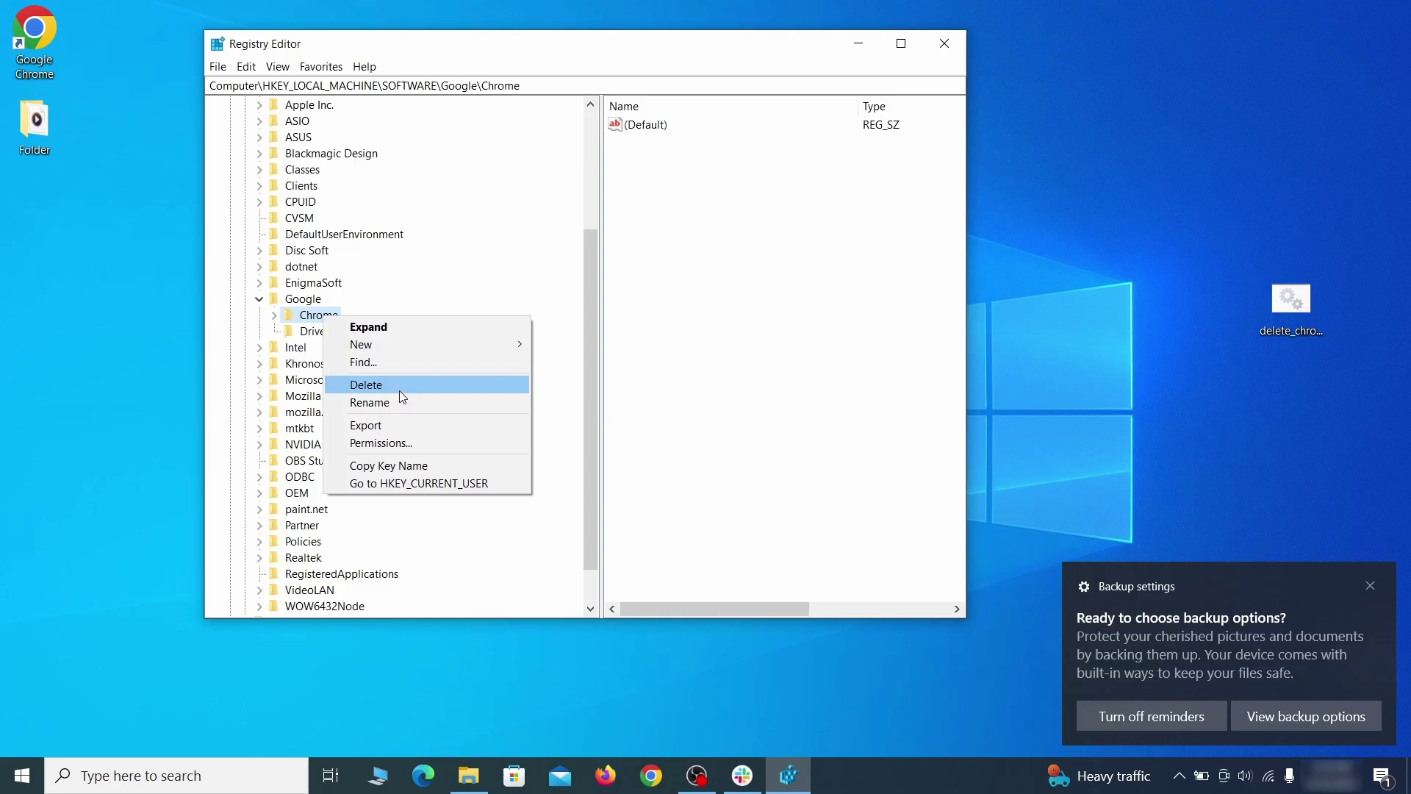
left_click(399, 390)
left_click(805, 387)
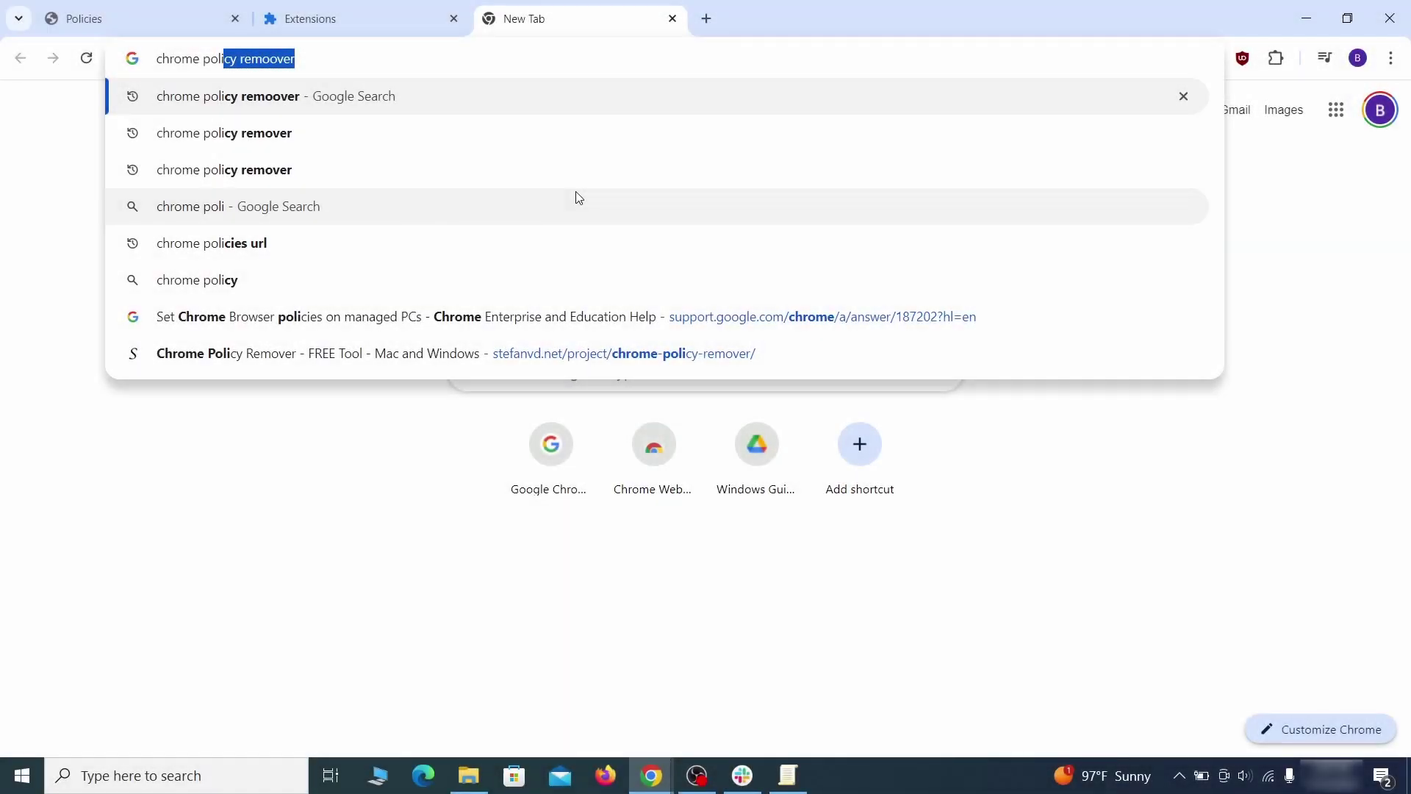
Step: Search 'chrome policy remover' and download the Windows script from stefanvd.net
type("y rem")
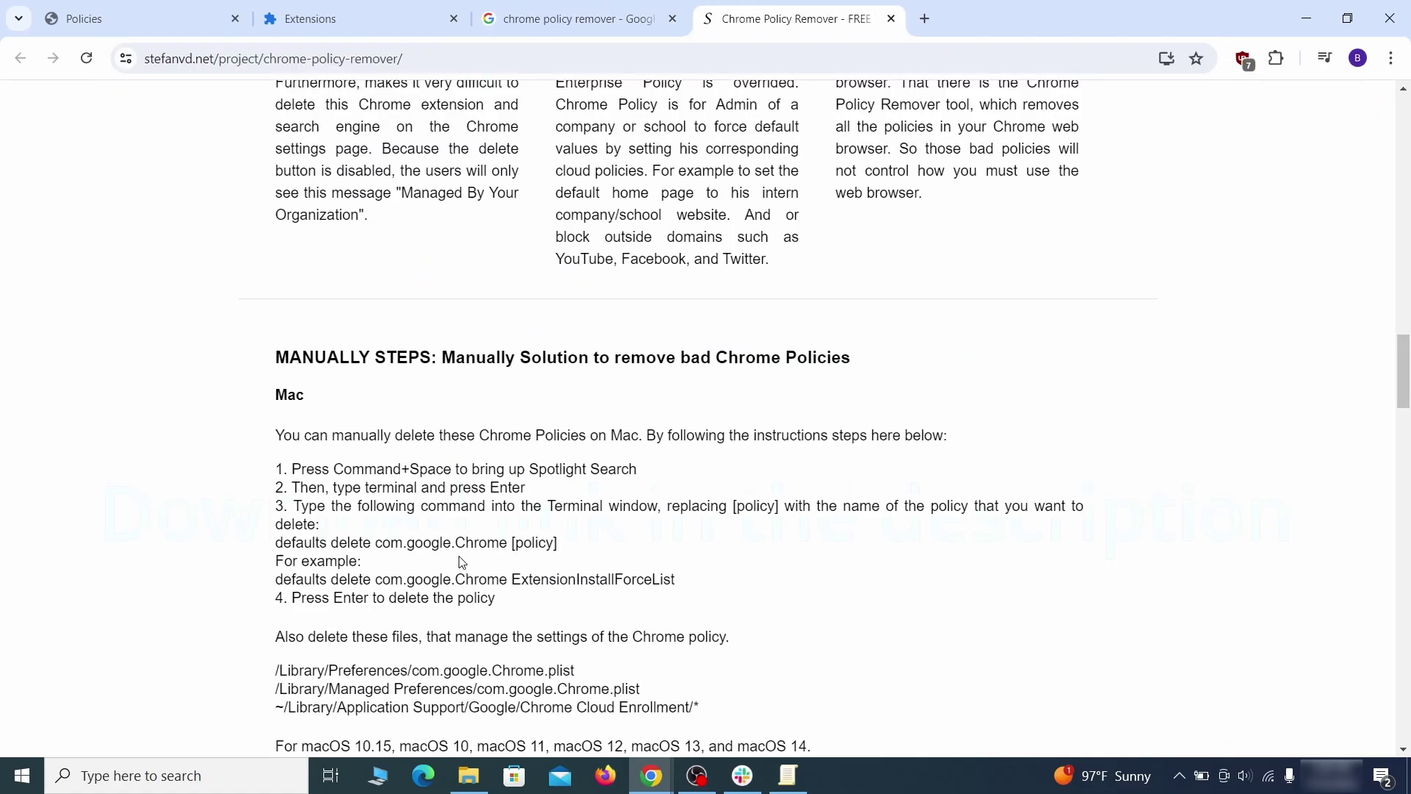
scroll(461, 564, "down", 5)
left_click(793, 381)
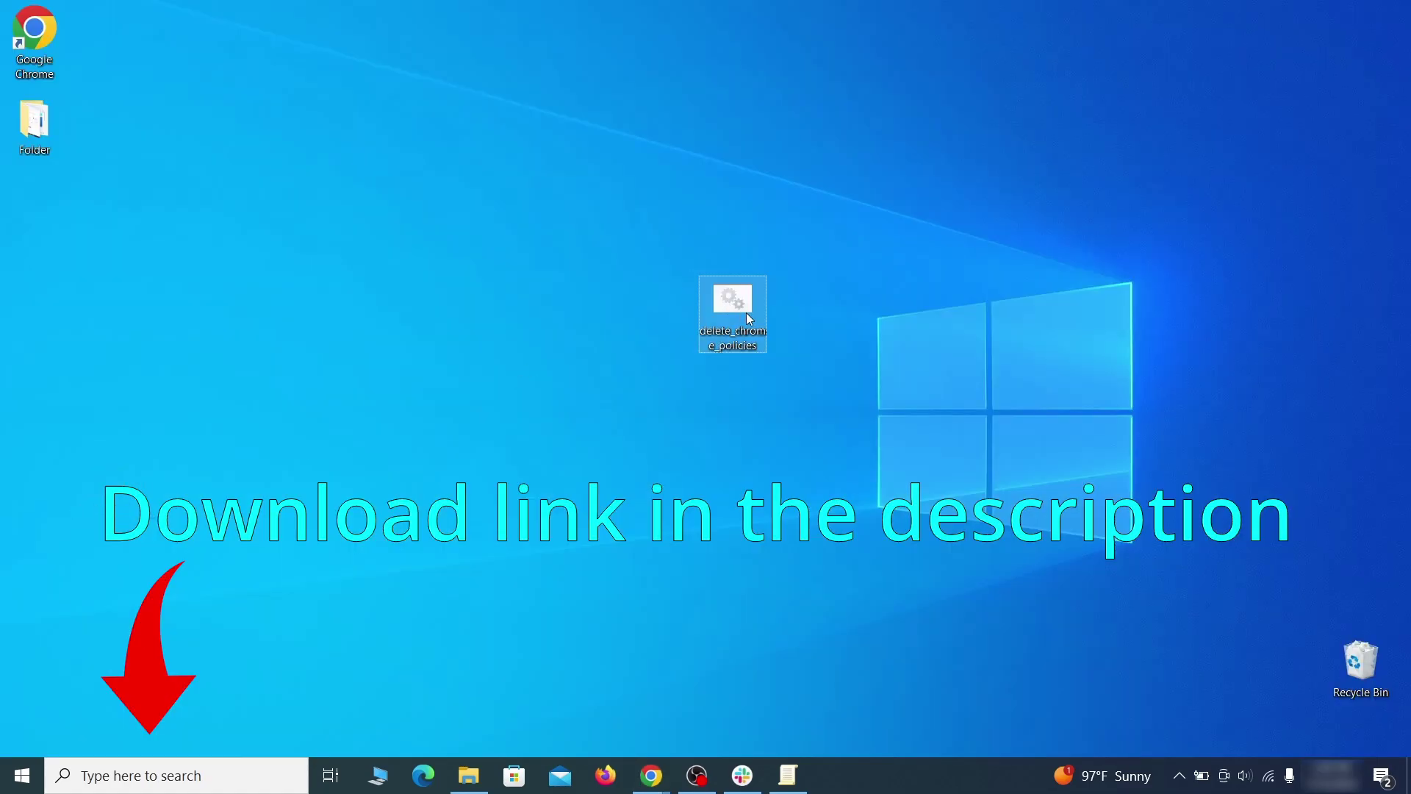
Step: Run delete_chrome_policies.bat as administrator, bypassing the SmartScreen warning
right_click(747, 311)
left_click(838, 375)
left_click(520, 261)
left_click(769, 552)
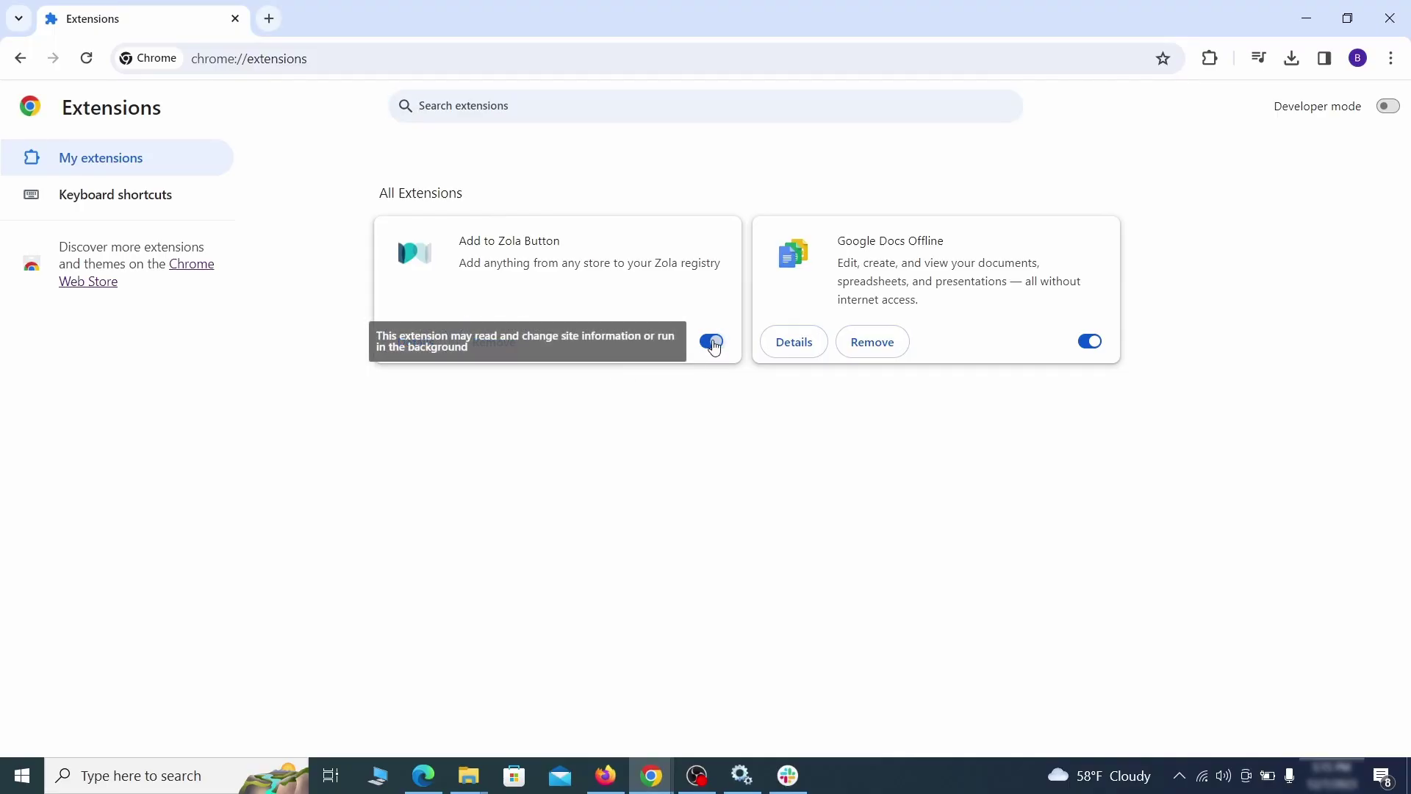
Step: Turn off and remove the Add to Zola Button extension
left_click(709, 342)
left_click(515, 354)
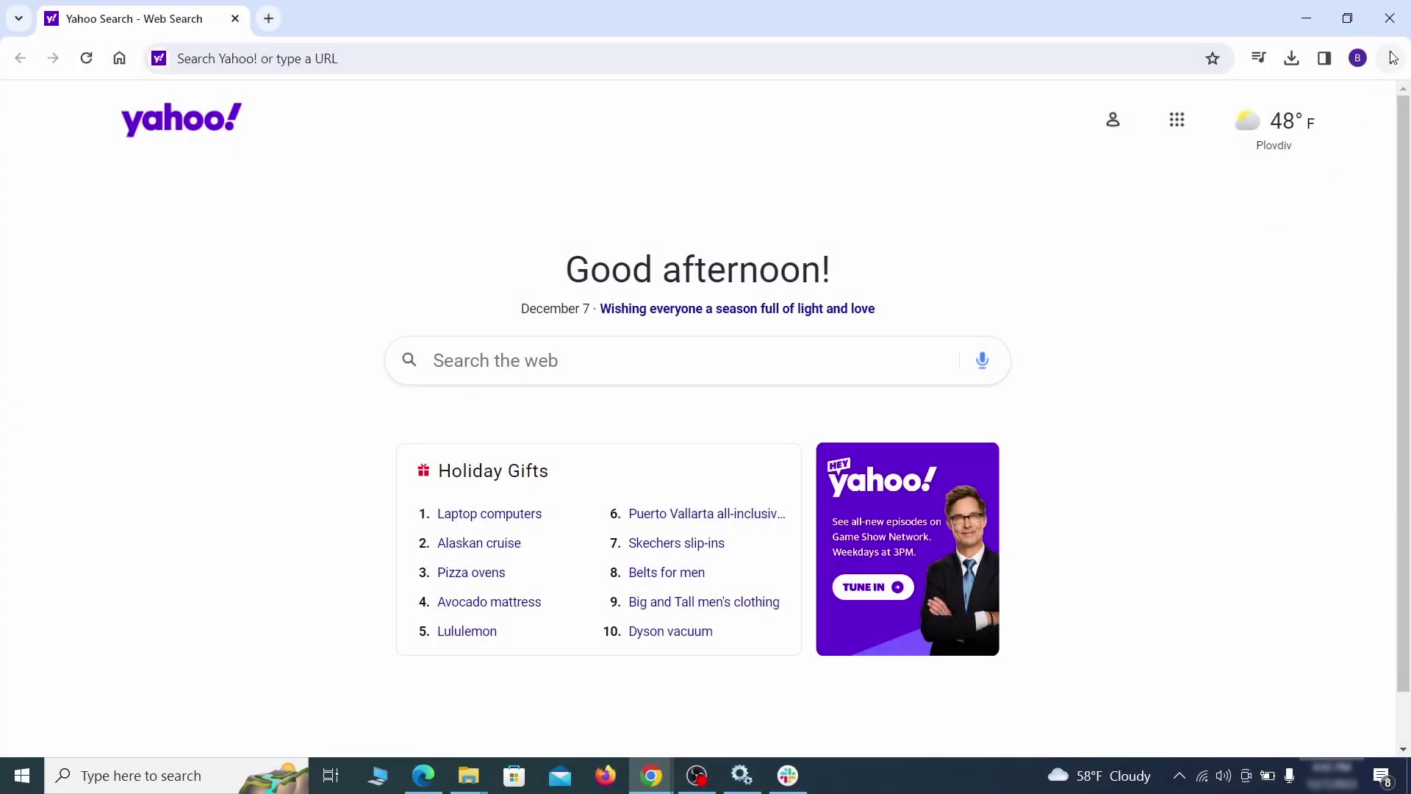
left_click(1391, 58)
left_click(1161, 668)
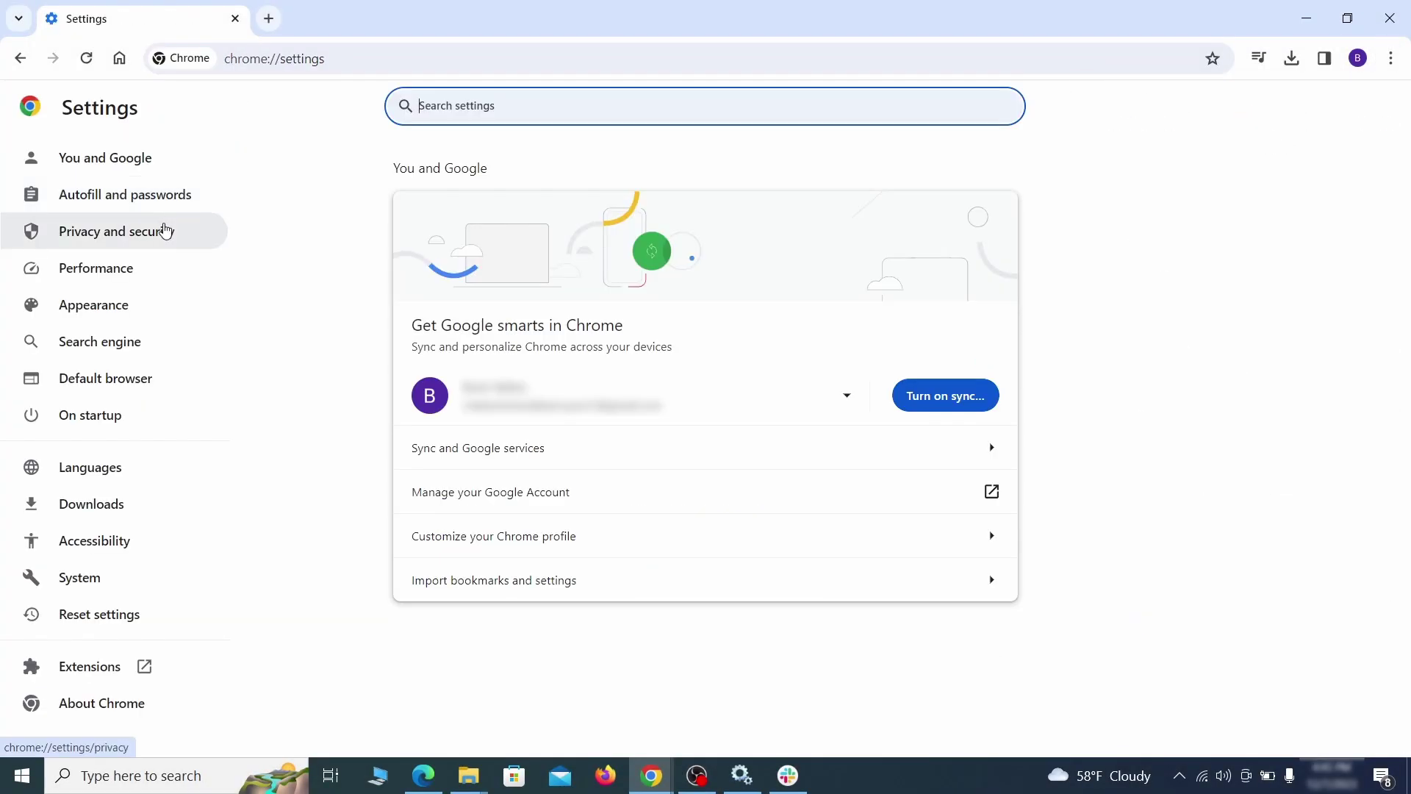
Step: Clear browsing data from the advanced options, with three extra data types ticked
left_click(166, 231)
scroll(1117, 482, "down", 1)
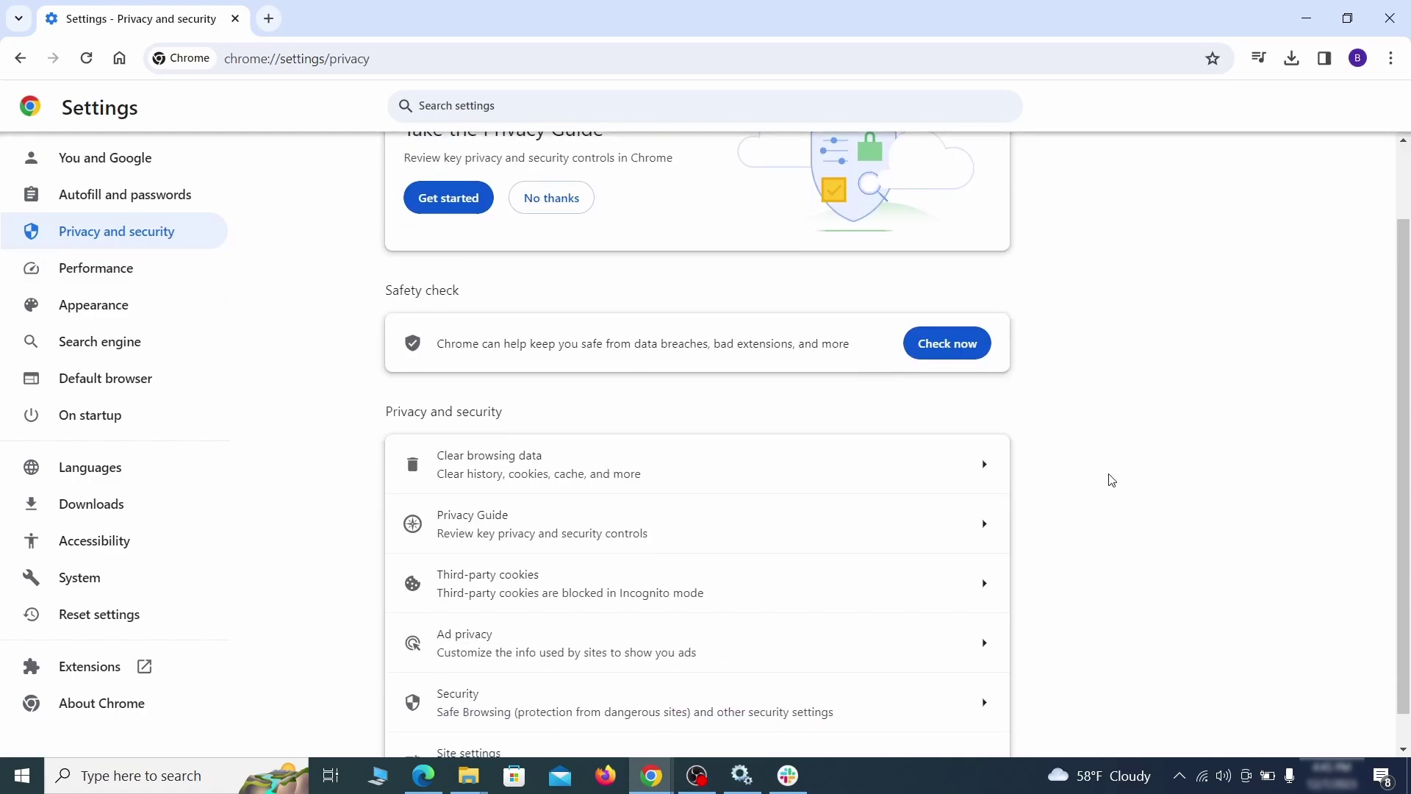
left_click(921, 475)
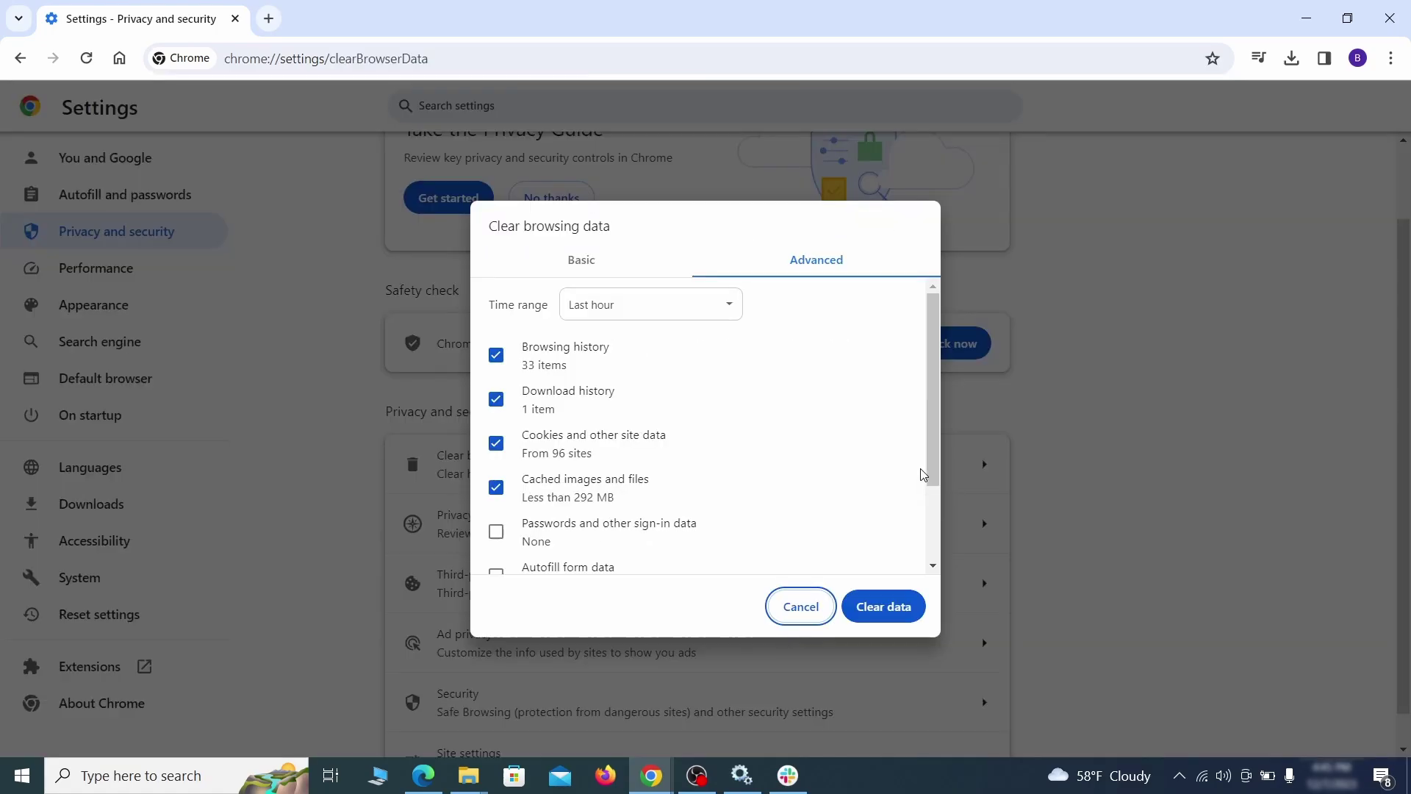
left_click(620, 262)
left_click(784, 263)
scroll(705, 441, "down", 2)
left_click(496, 463)
left_click(496, 507)
left_click(496, 551)
left_click(897, 609)
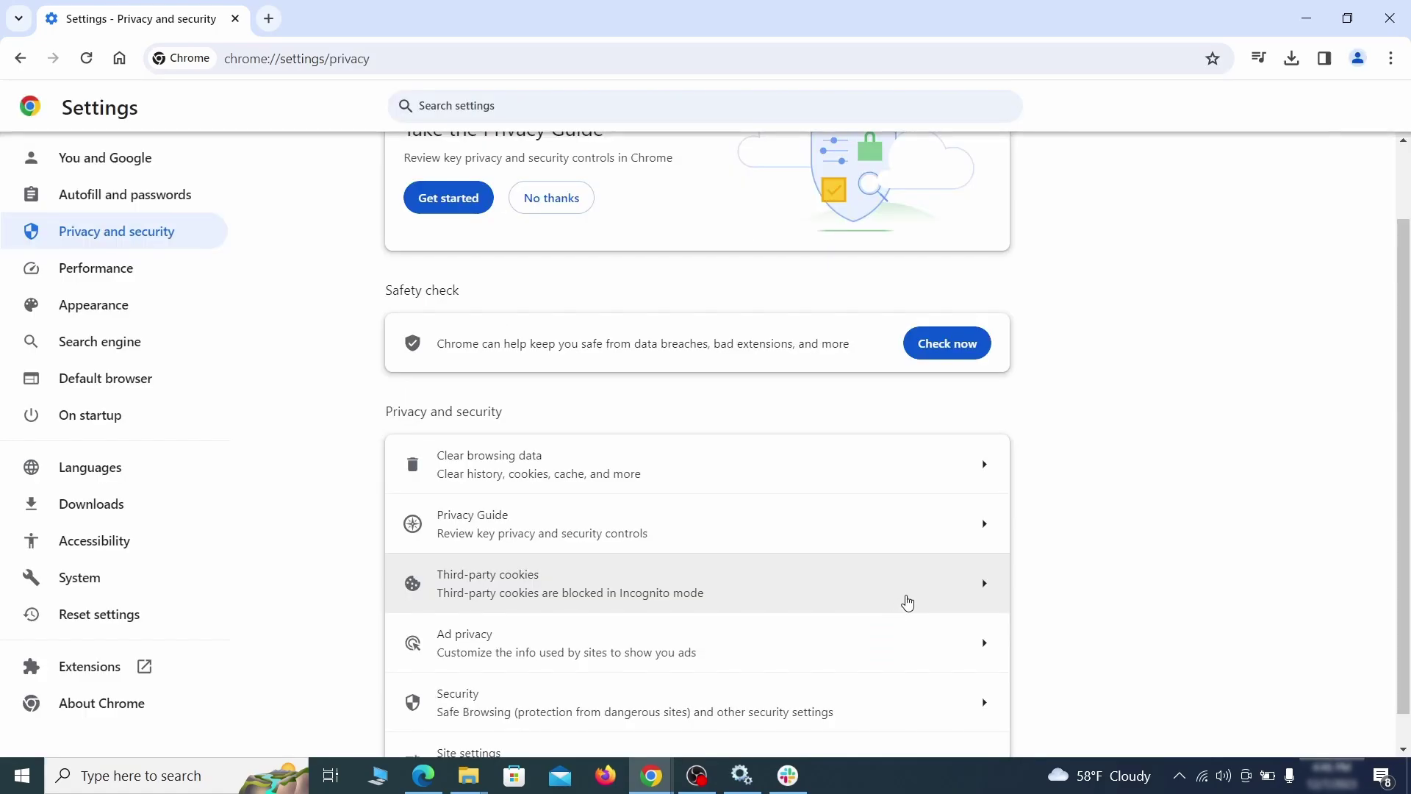
Step: Revoke ExampleRougeURL.com's permission to send notifications in Site settings
scroll(1062, 482, "down", 1)
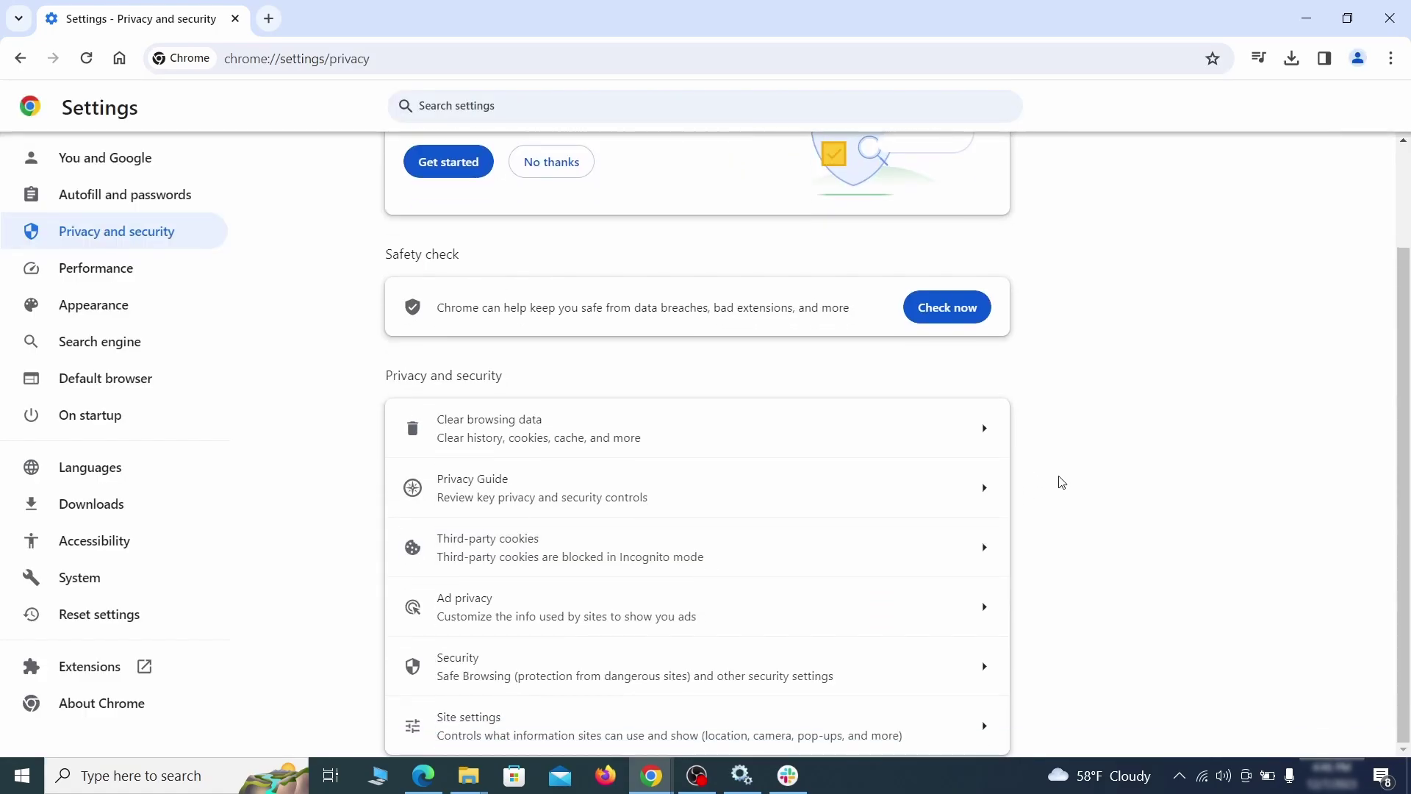
left_click(684, 721)
scroll(997, 467, "down", 5)
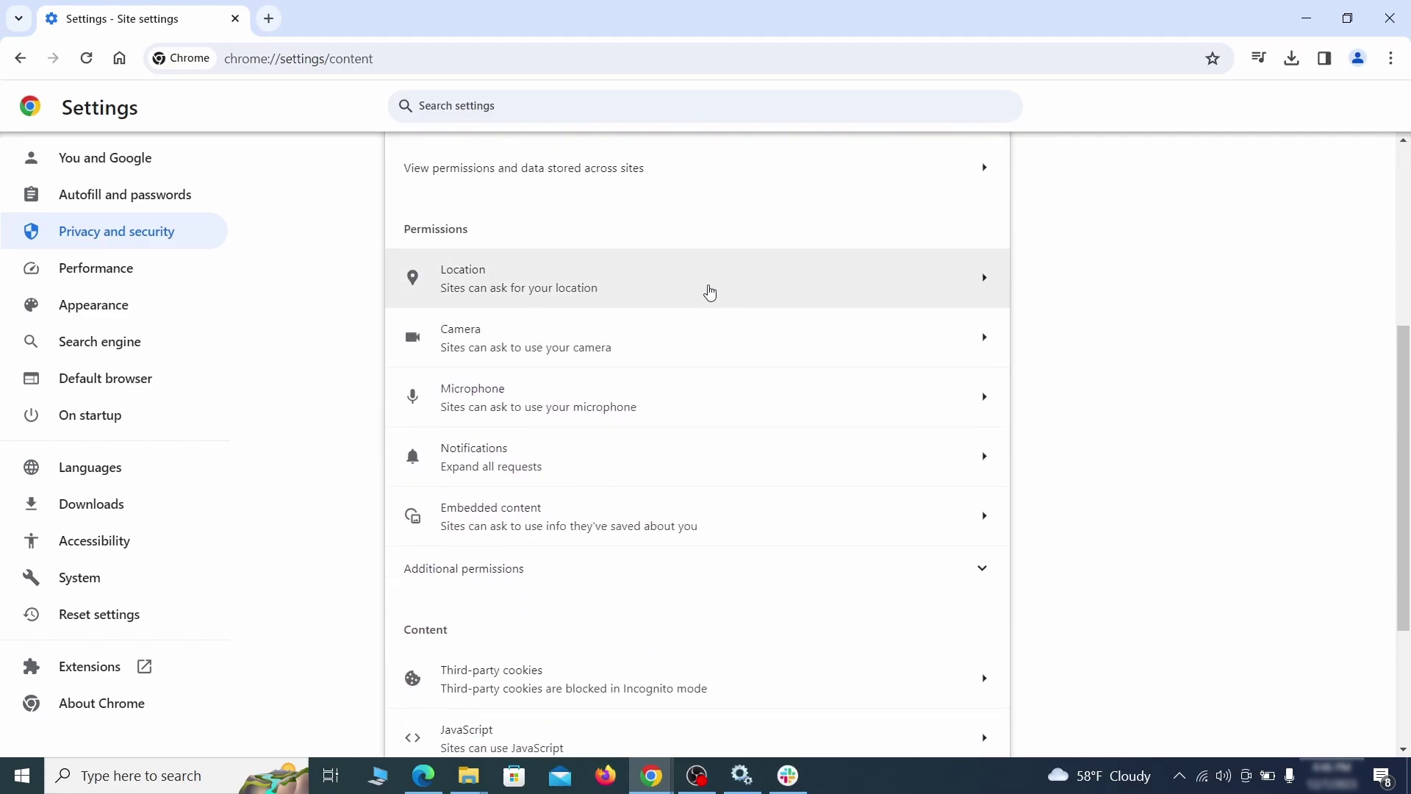
left_click(710, 289)
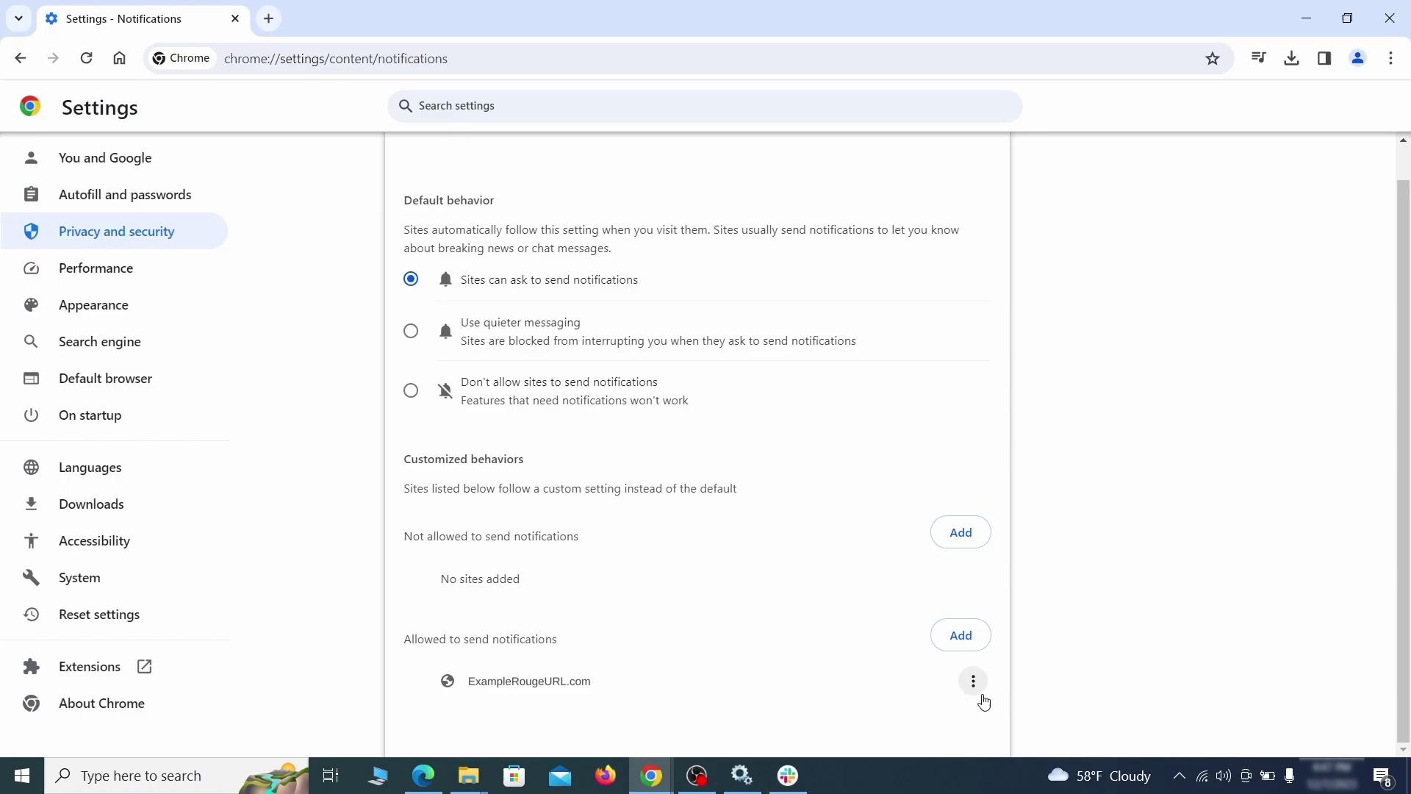
left_click(978, 688)
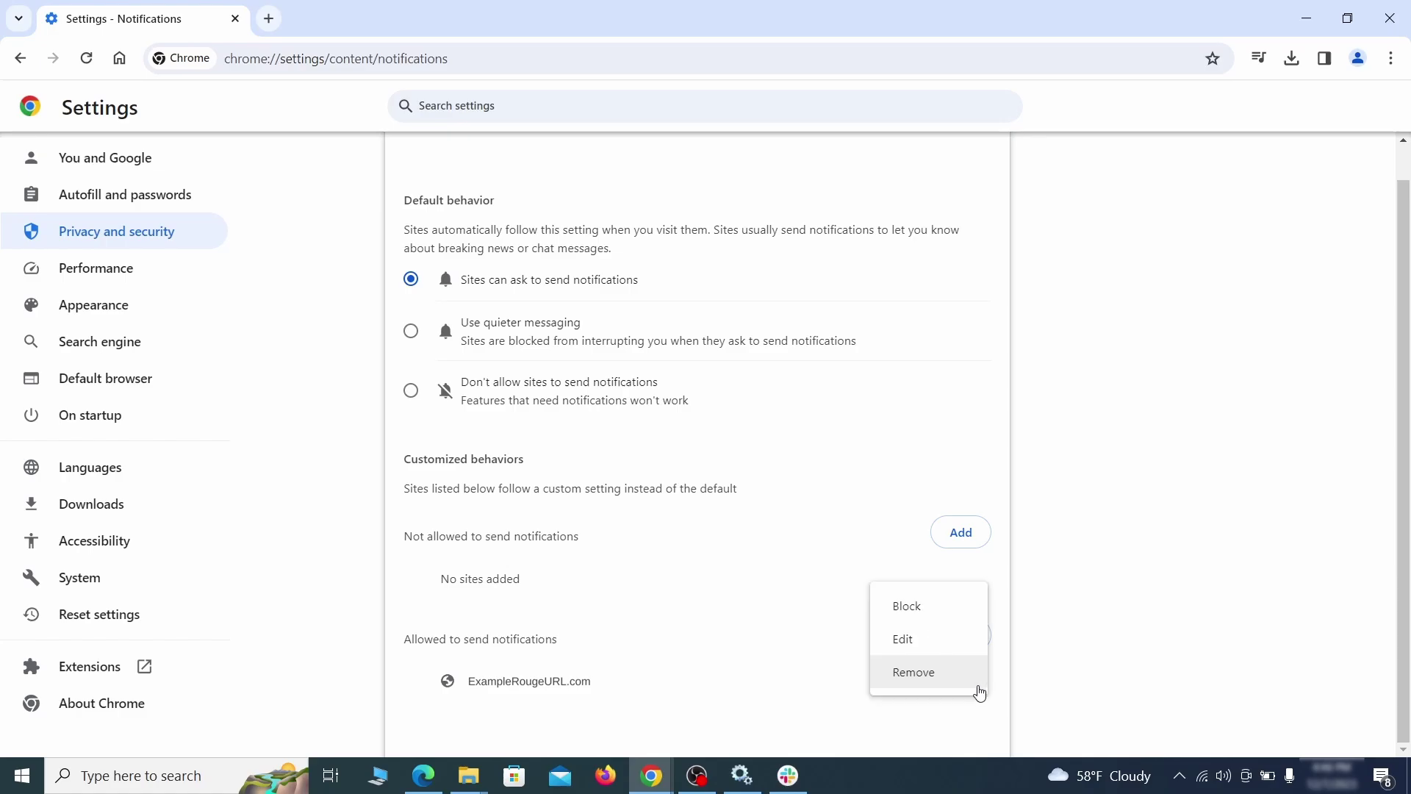
left_click(931, 675)
key("alt+Left")
scroll(761, 496, "down", 2)
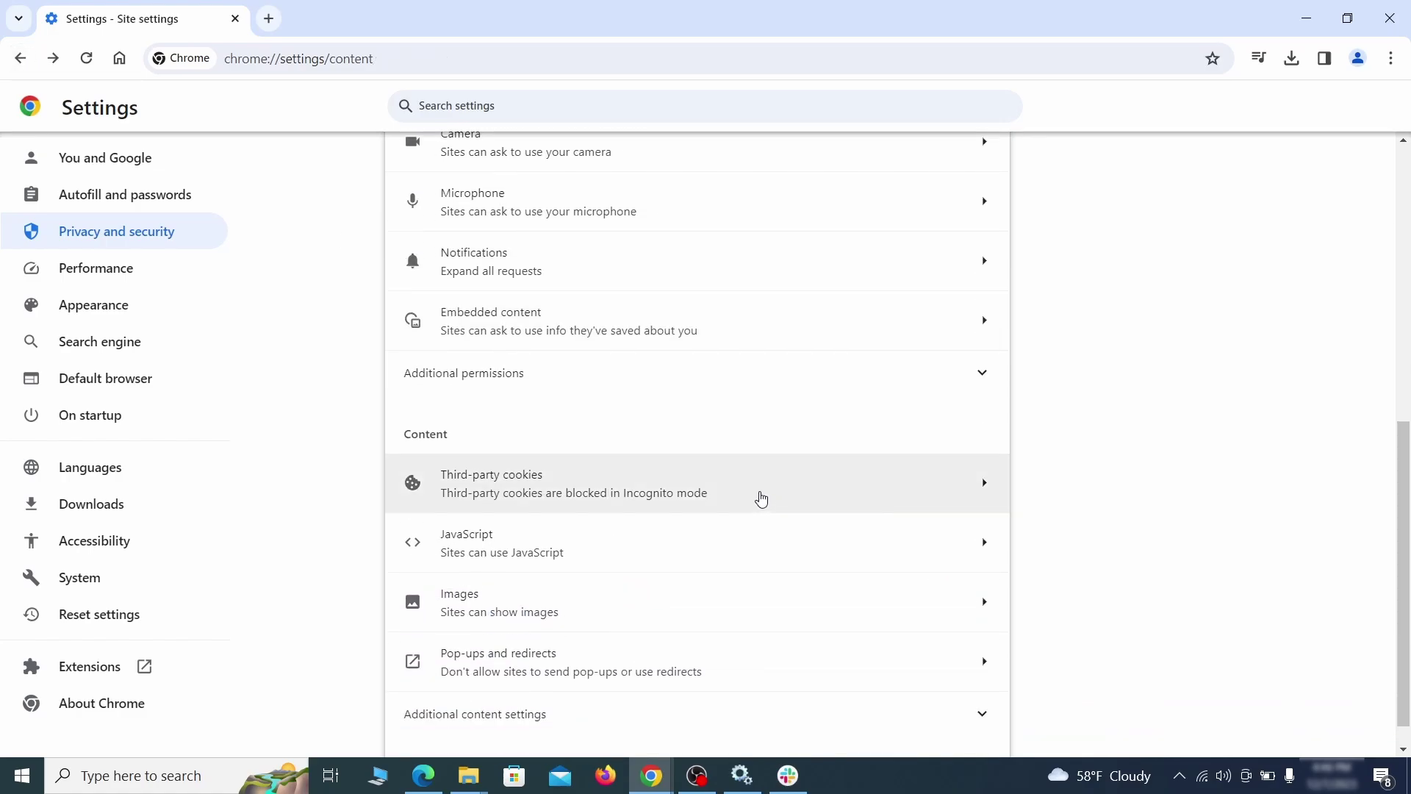
left_click(757, 495)
scroll(764, 499, "down", 5)
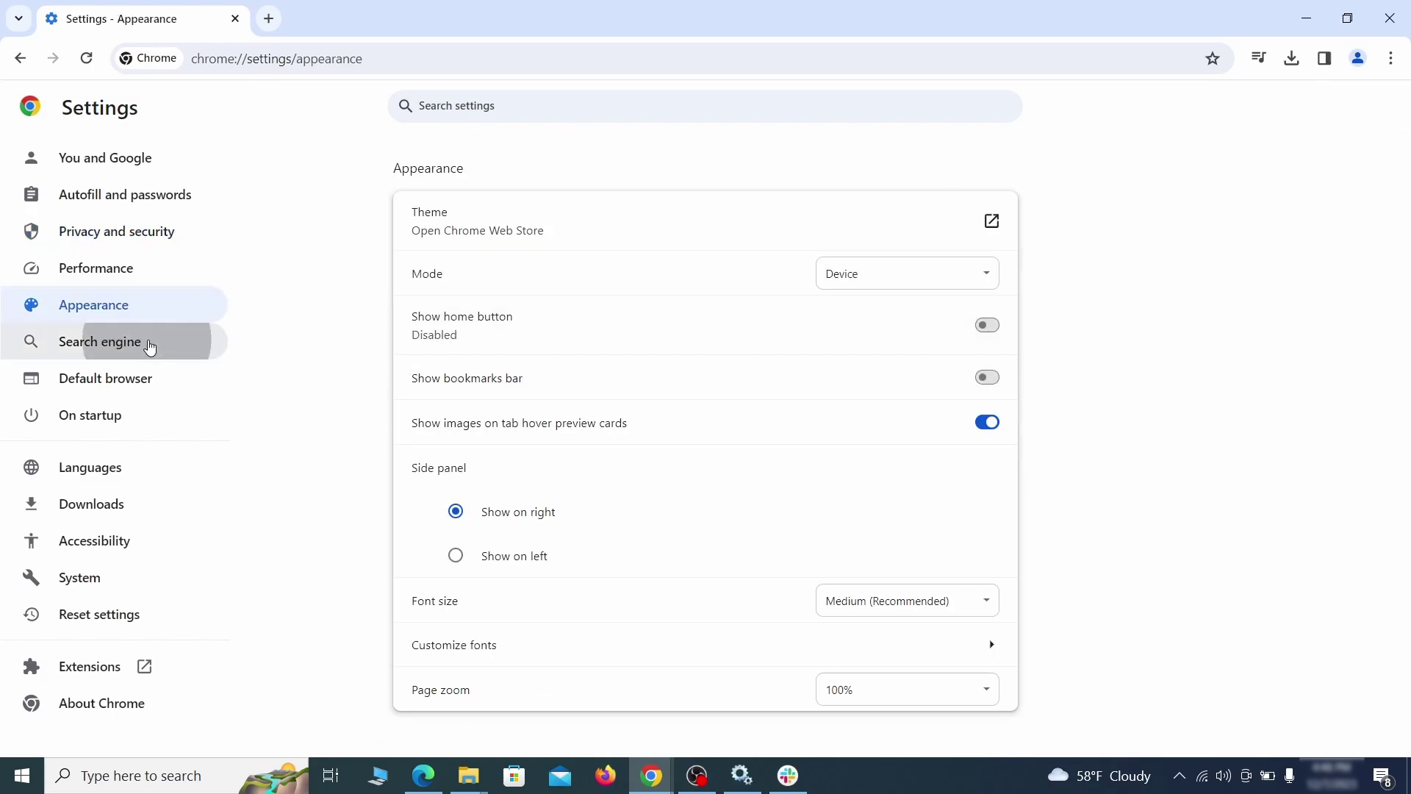
Step: Delete the ExampleRougeURL.com site search shortcut
left_click(147, 340)
left_click(908, 275)
scroll(904, 382, "down", 7)
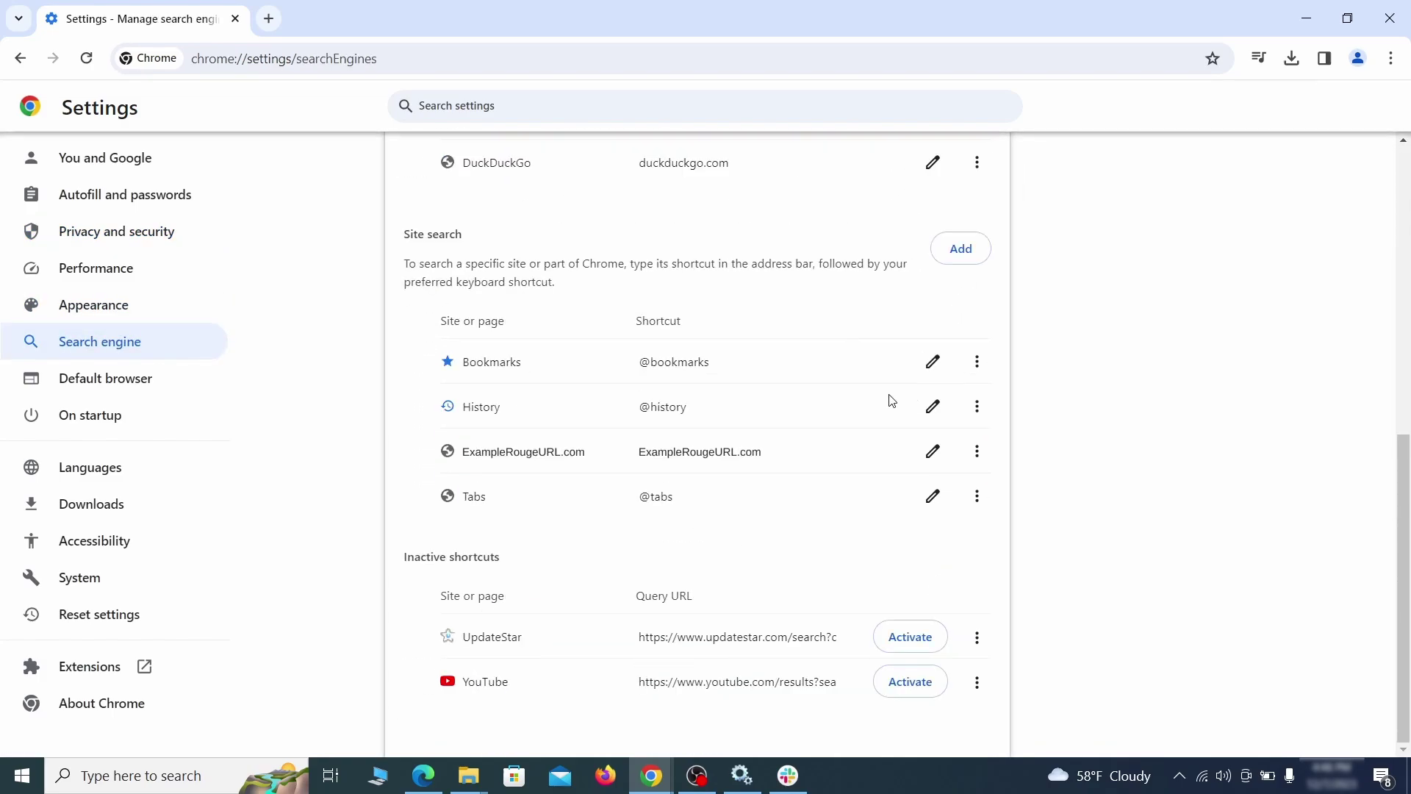
left_click(977, 453)
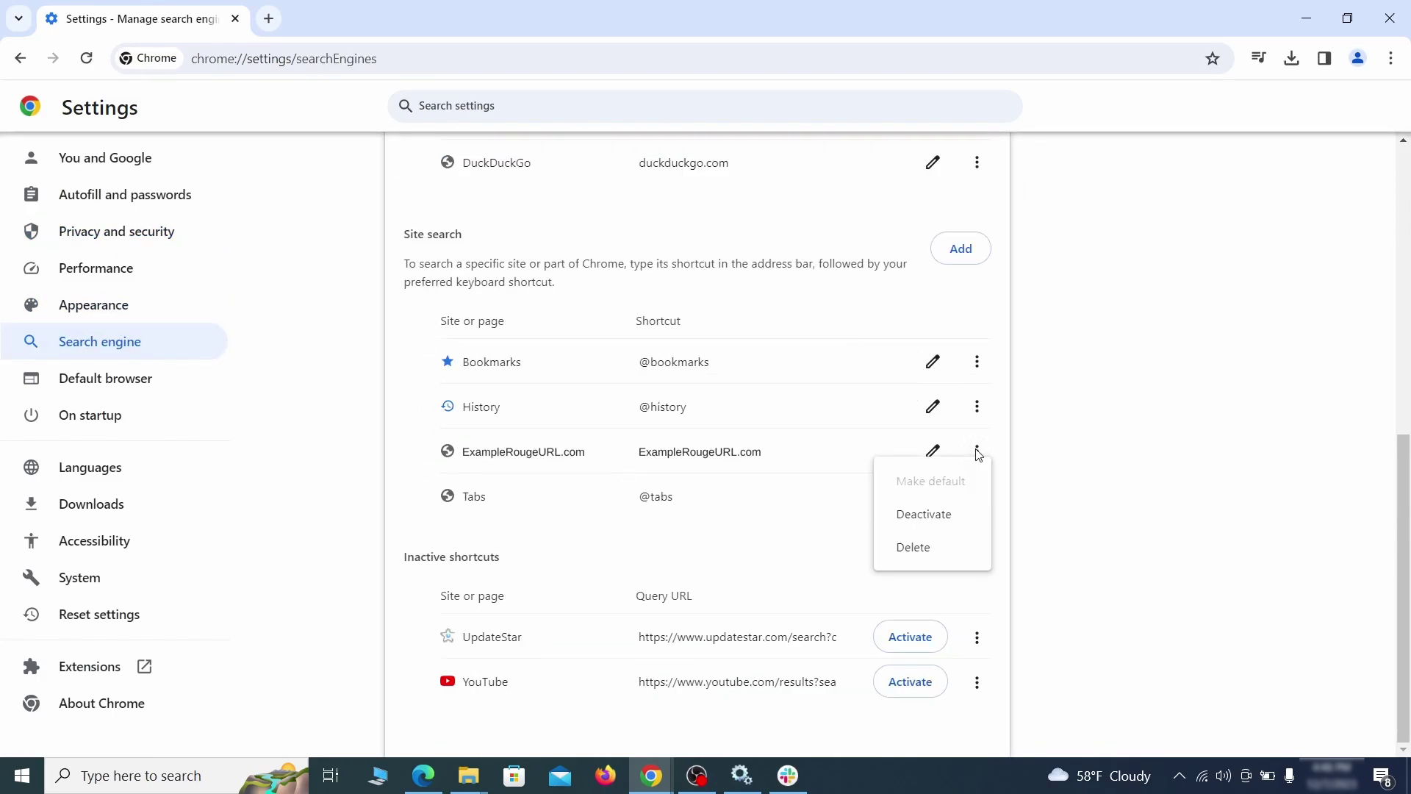
left_click(914, 549)
Step: Make Google the default search engine
key("alt+Left")
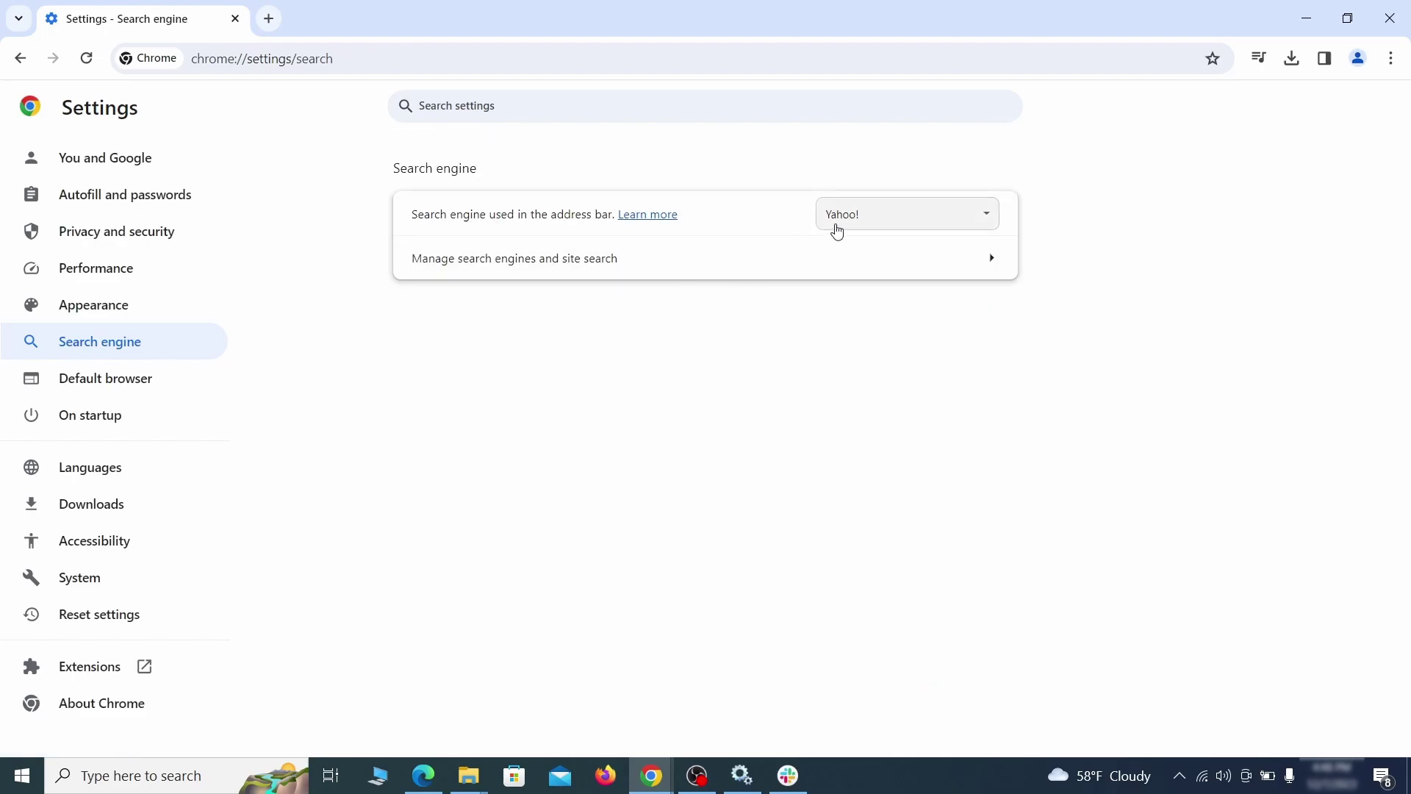
left_click(963, 222)
left_click(927, 238)
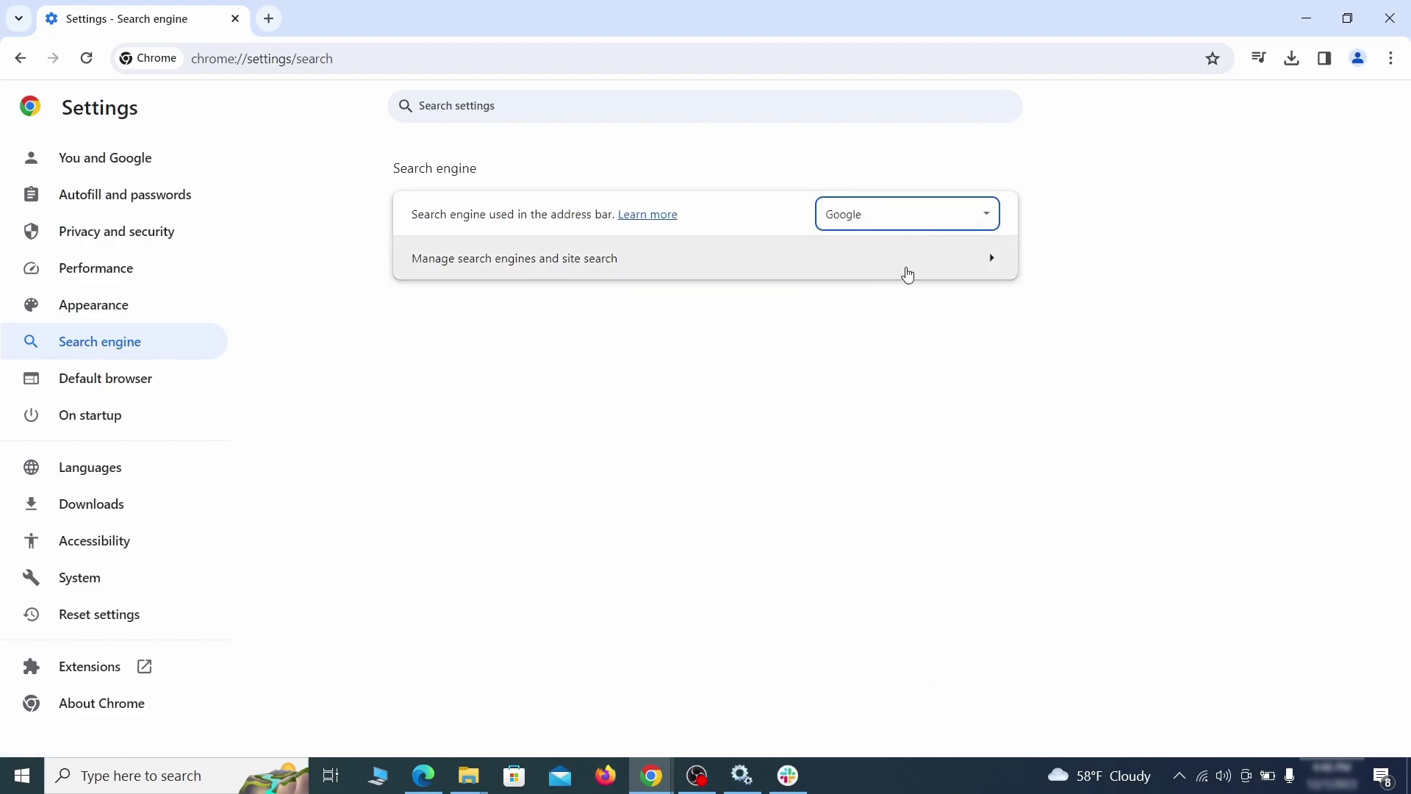
left_click(908, 275)
Step: Remove ExampleRougeURL.com from the startup pages
left_click(109, 413)
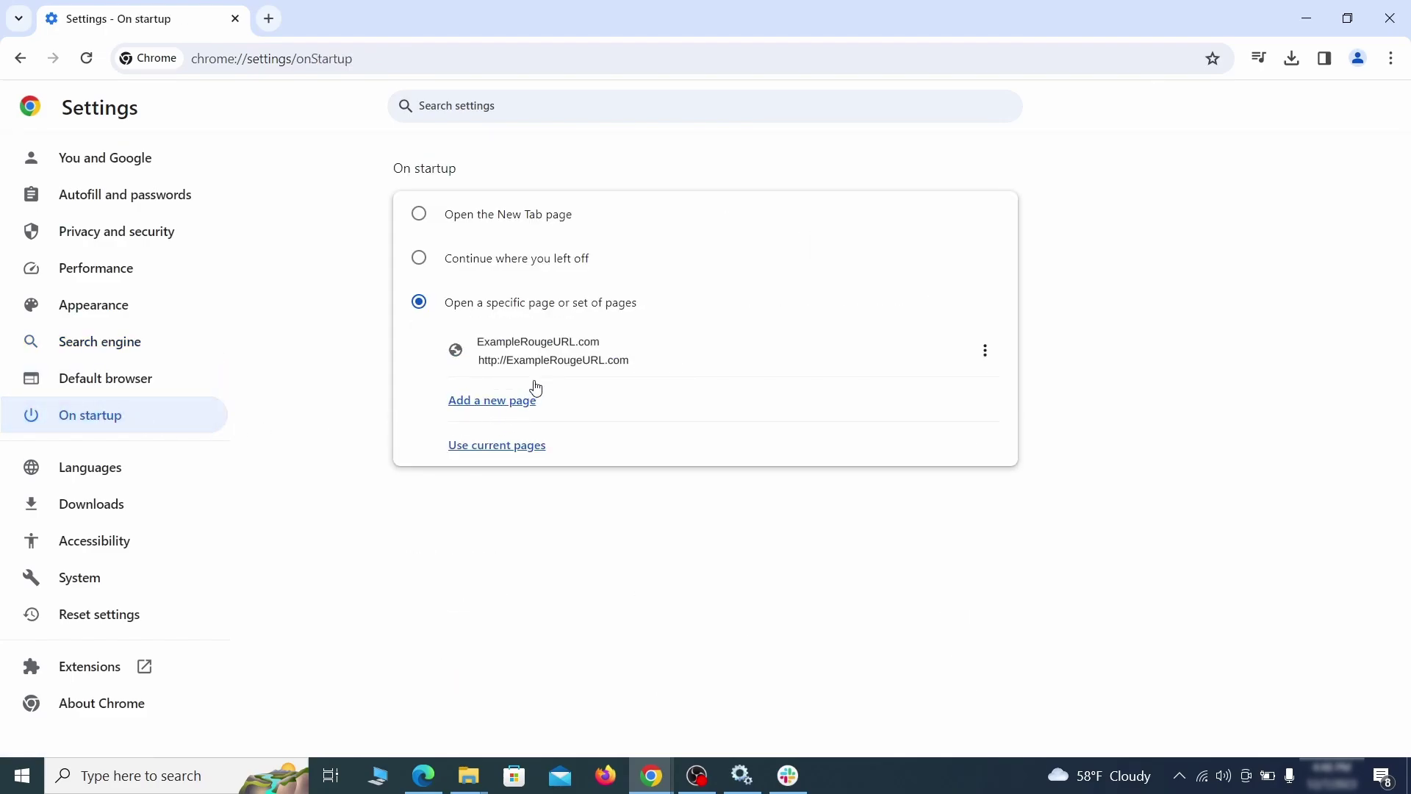
left_click(986, 356)
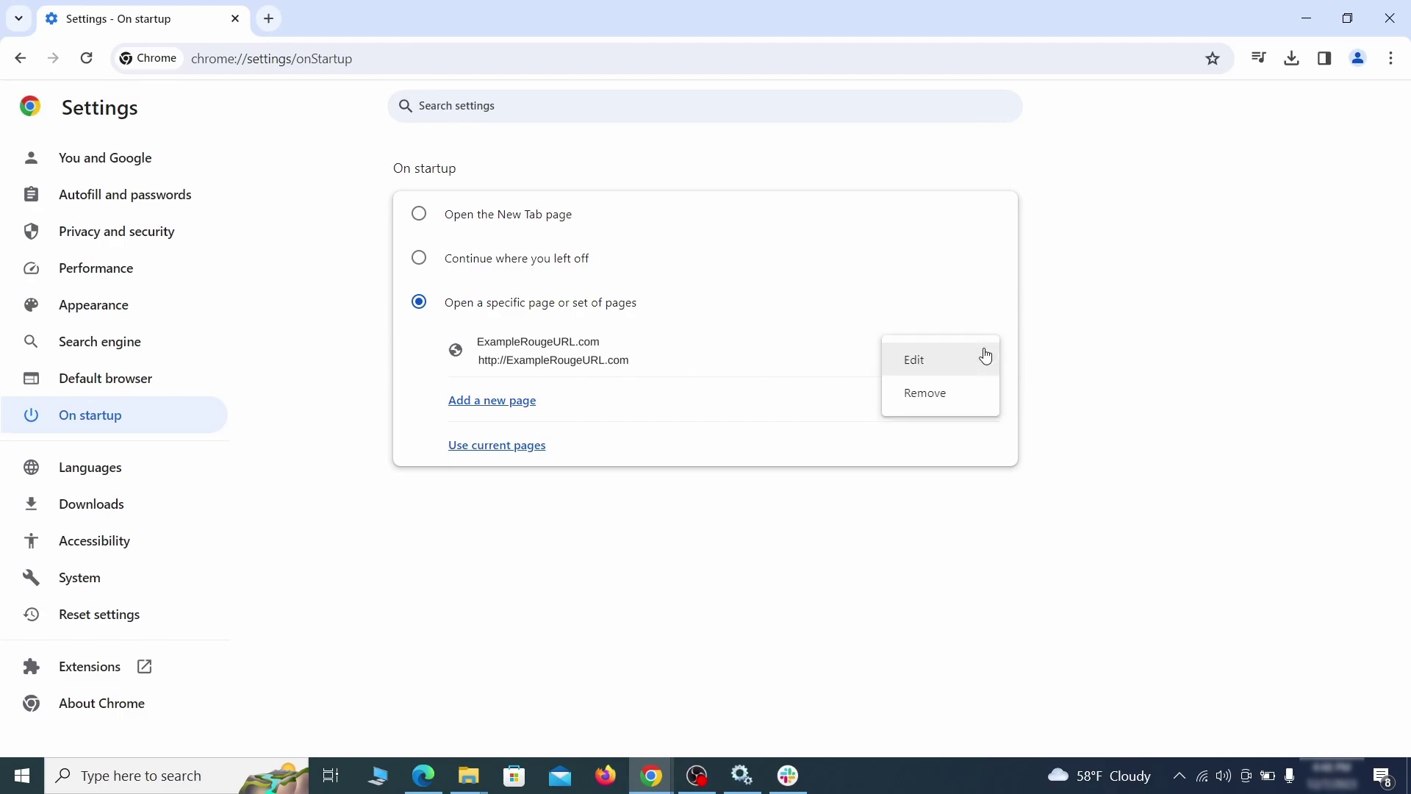
left_click(942, 395)
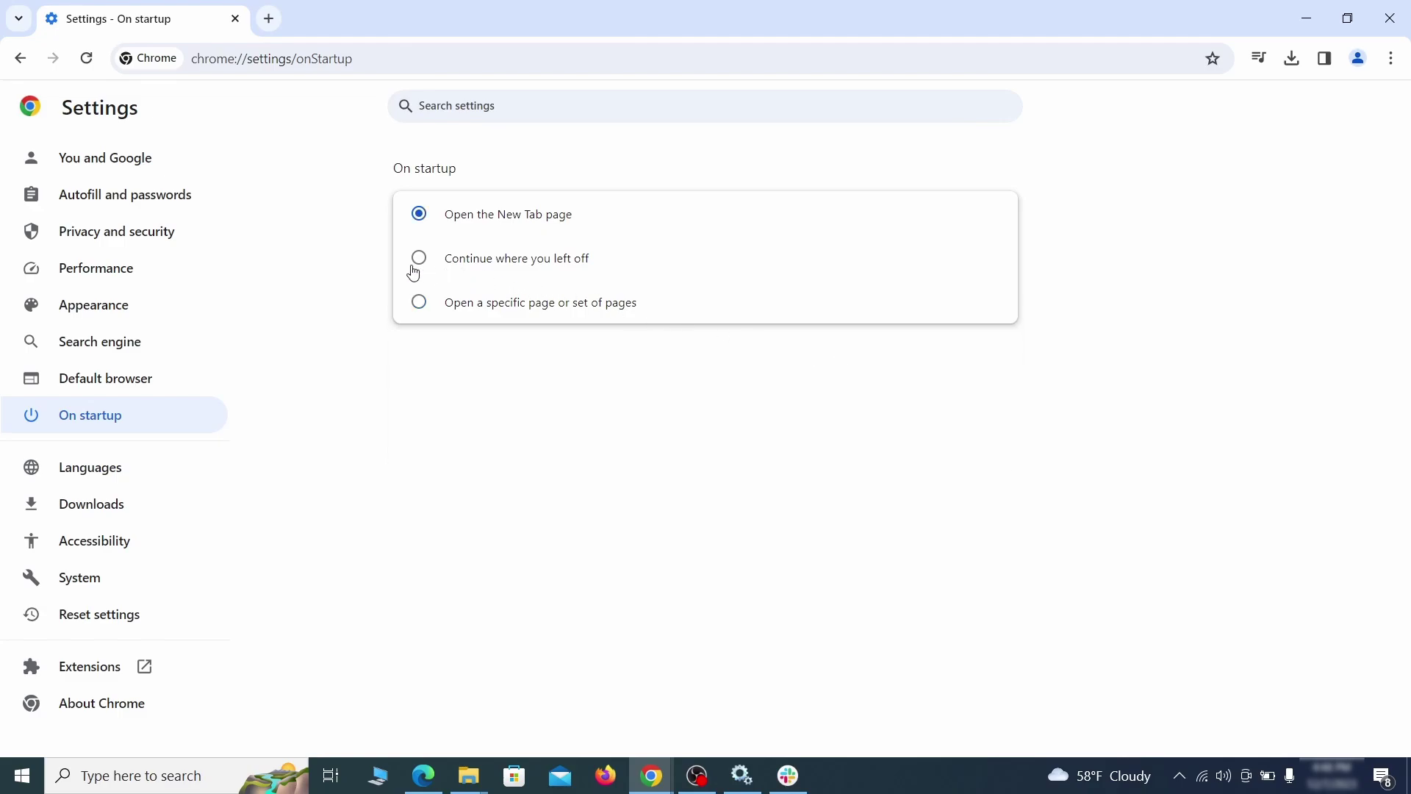